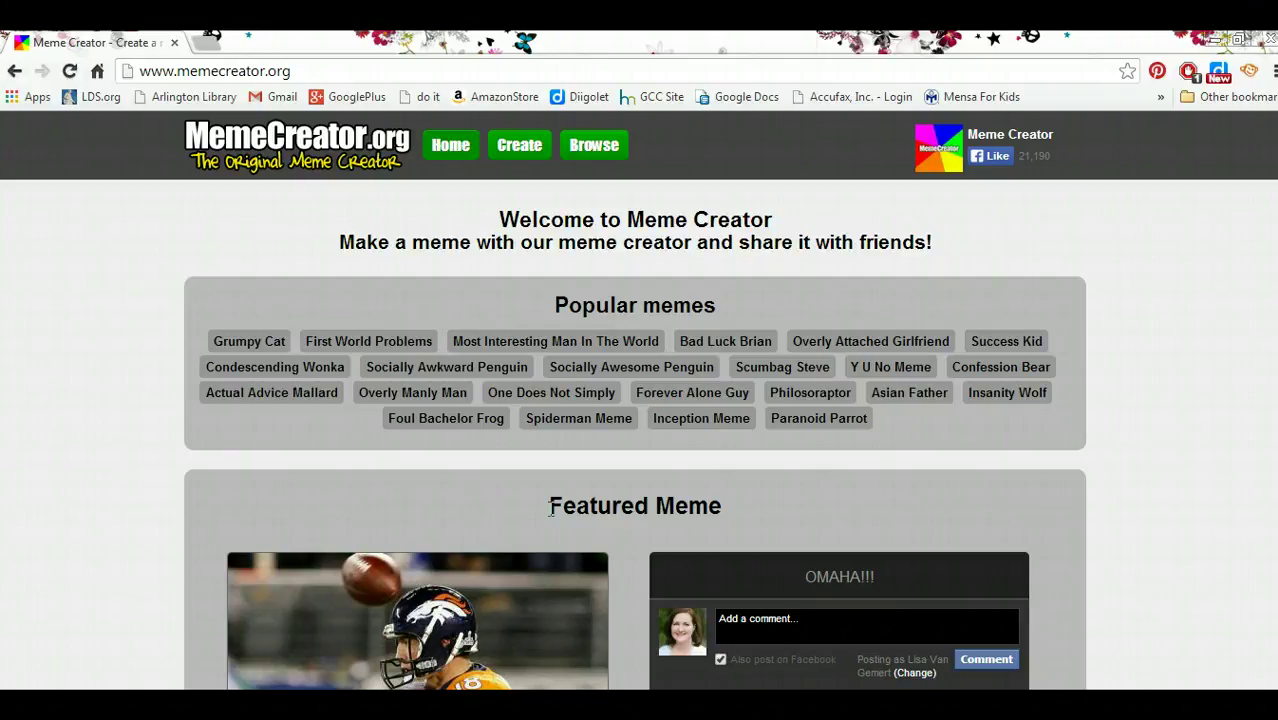
Go to MemeCreator.org's Create page to browse the featured meme templates
click(521, 158)
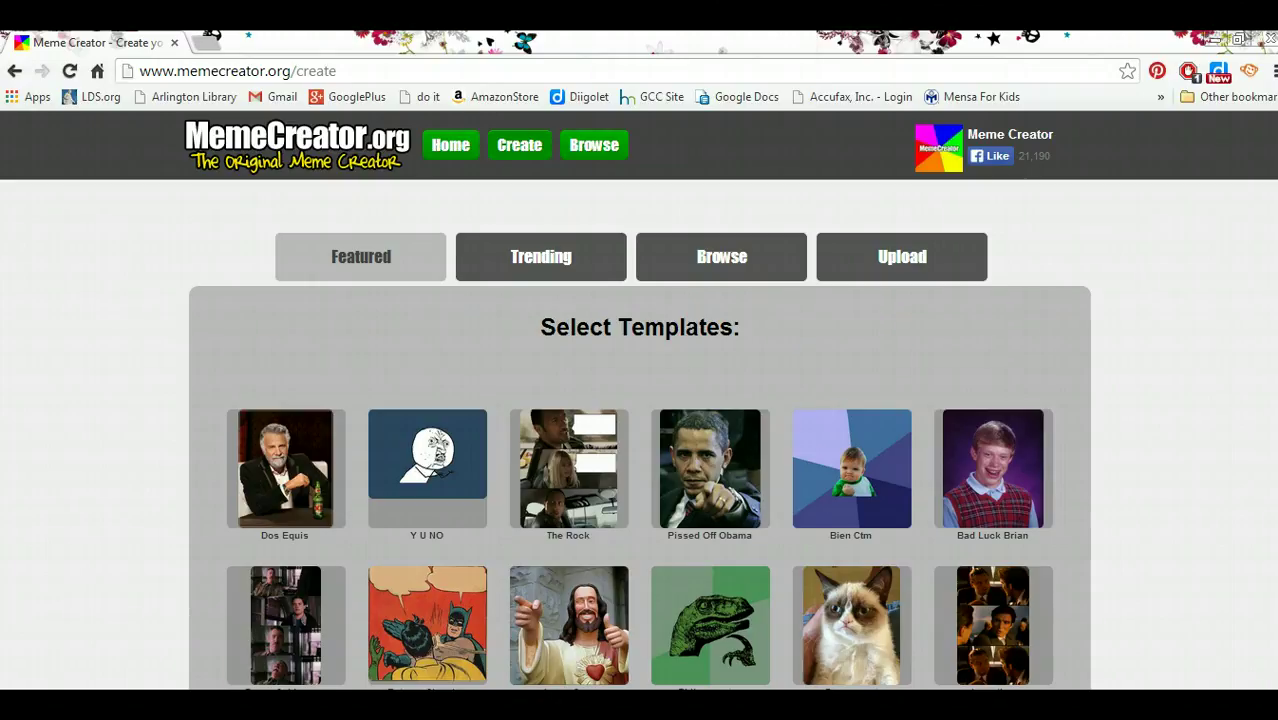
scroll(639, 435, down, 3)
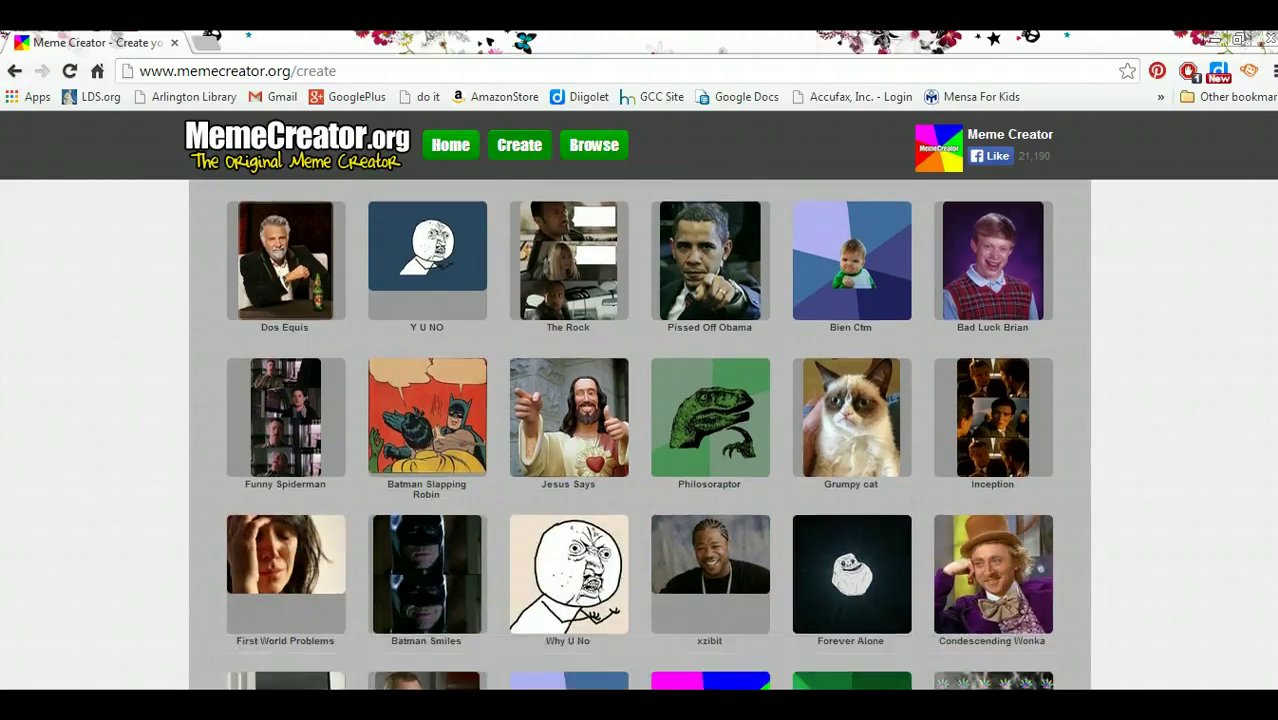
scroll(639, 435, down, 3)
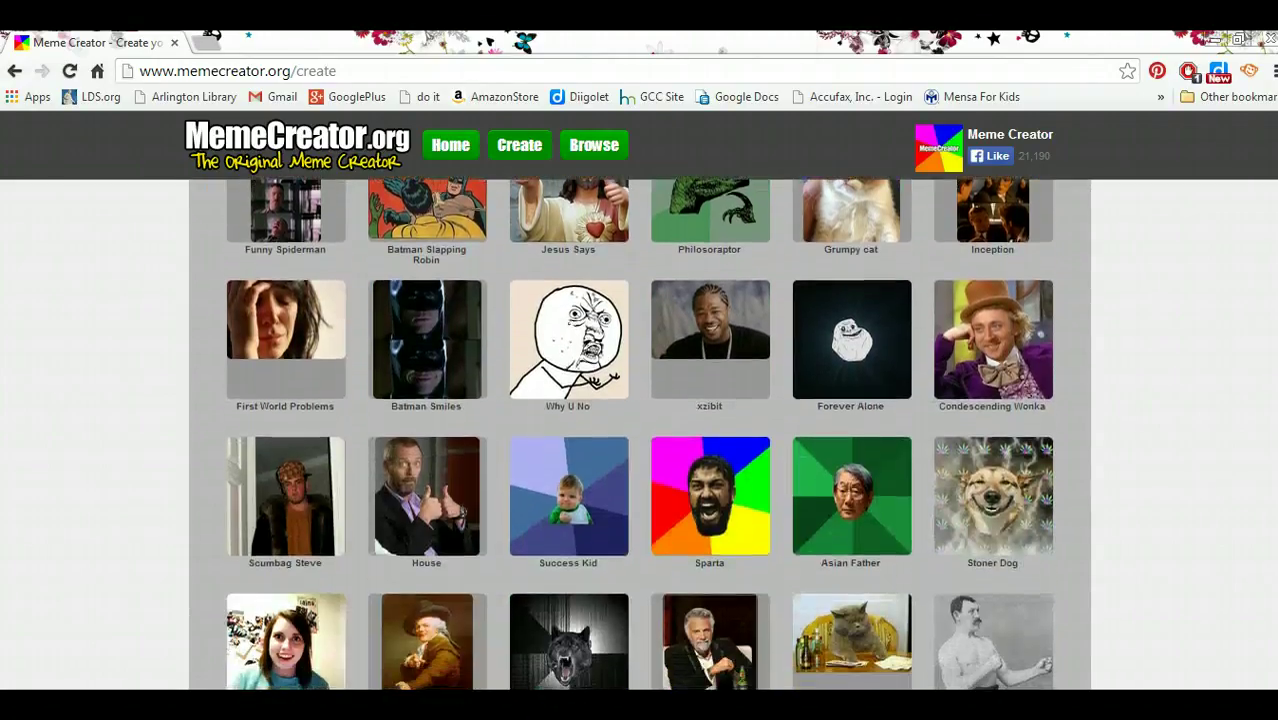
scroll(639, 435, down, 2)
scroll(639, 435, down, 3)
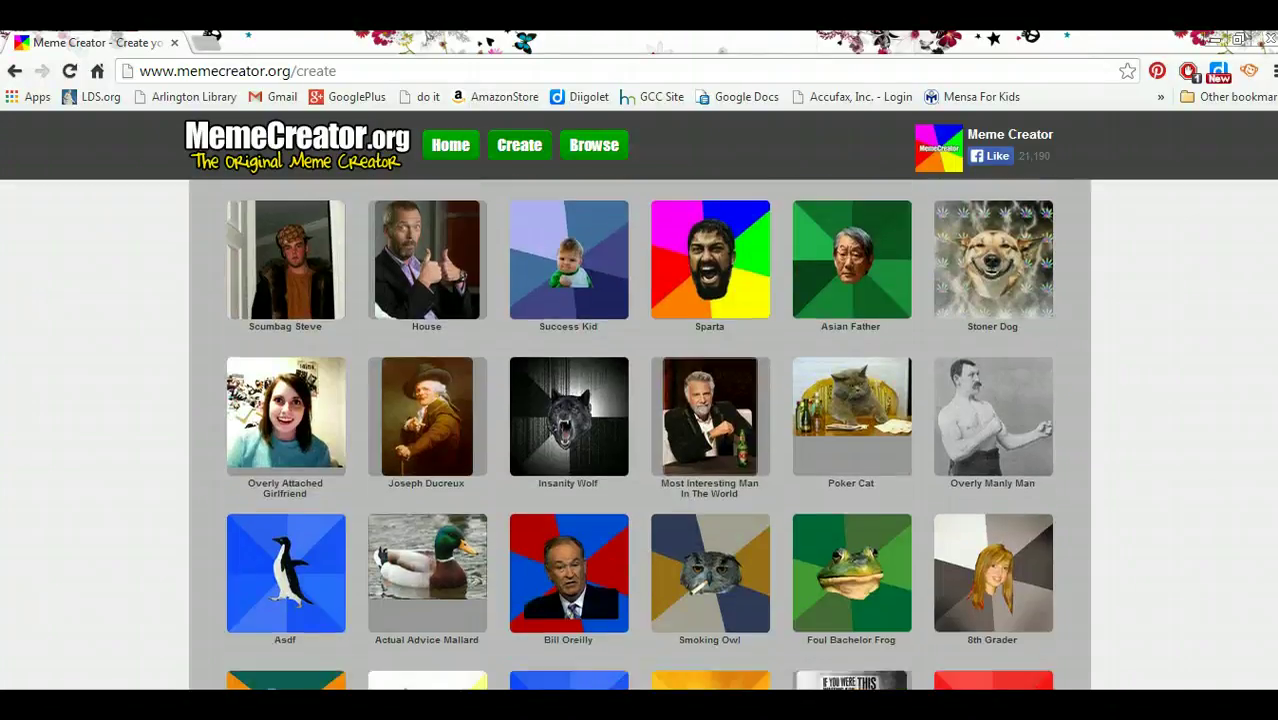
scroll(639, 435, down, 2)
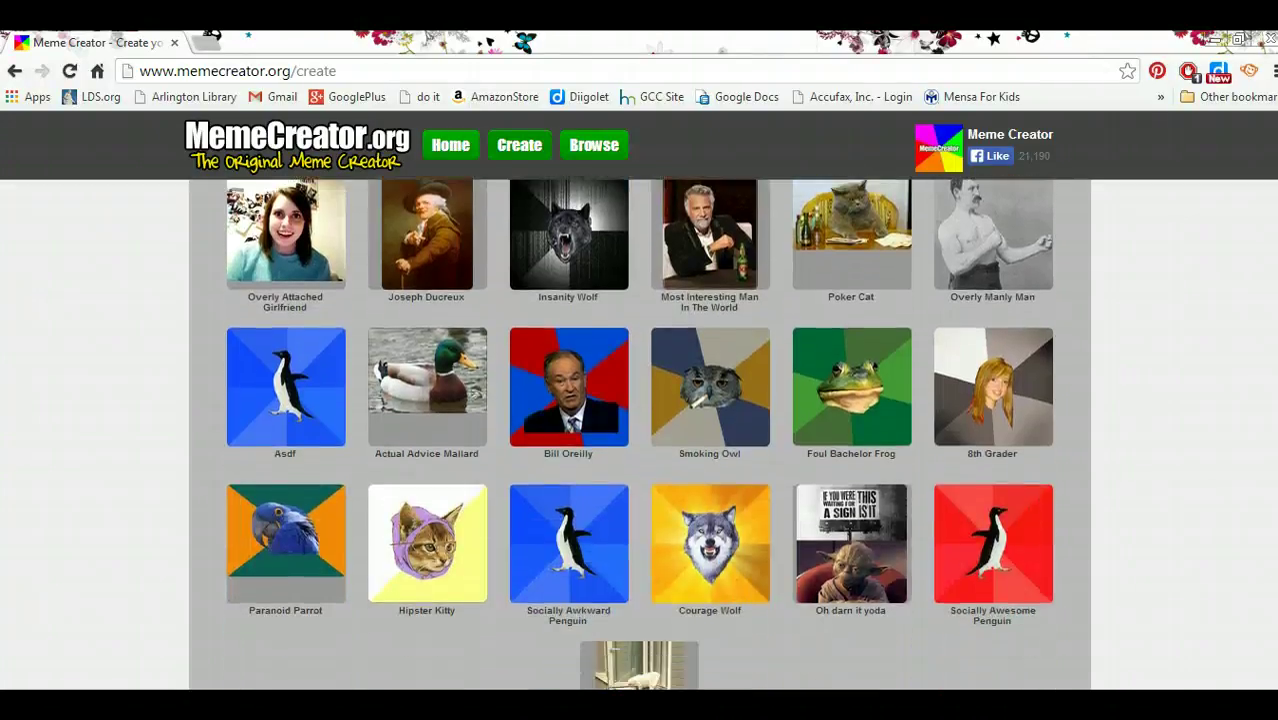
scroll(639, 435, up, 10)
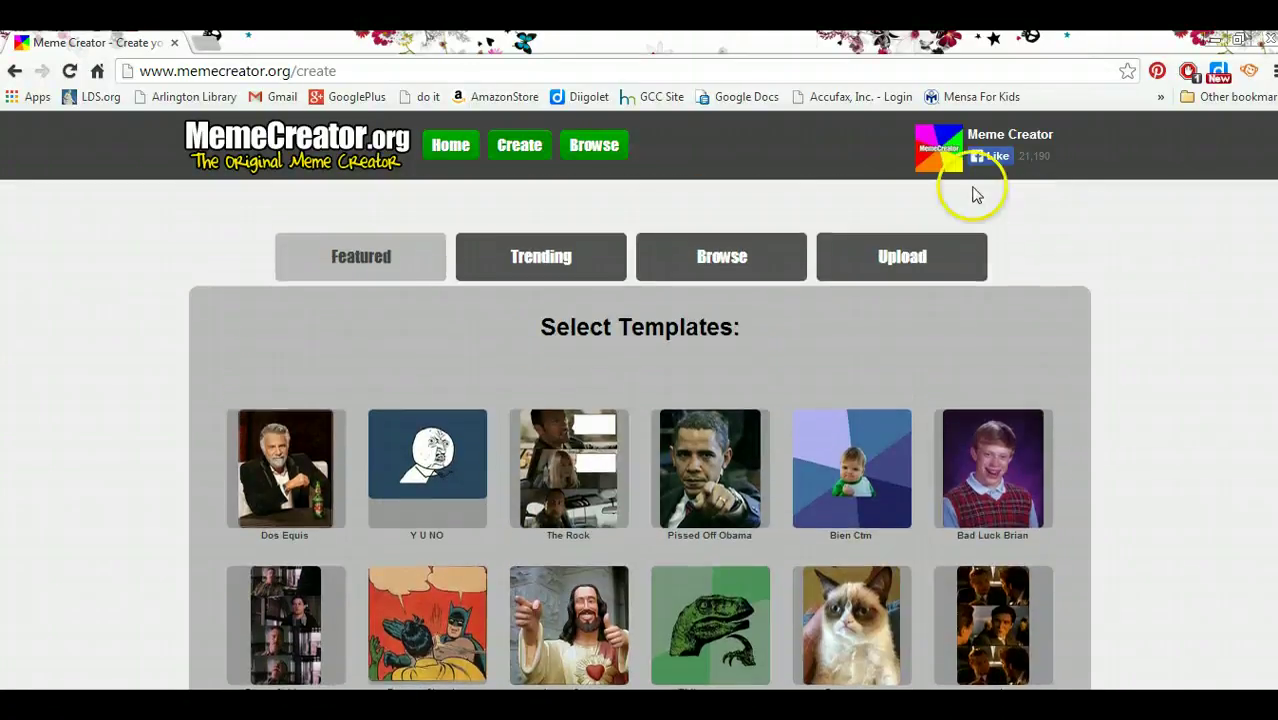
Open the Upload form and pick the 8-track tape image from the images for presentations folder
click(901, 256)
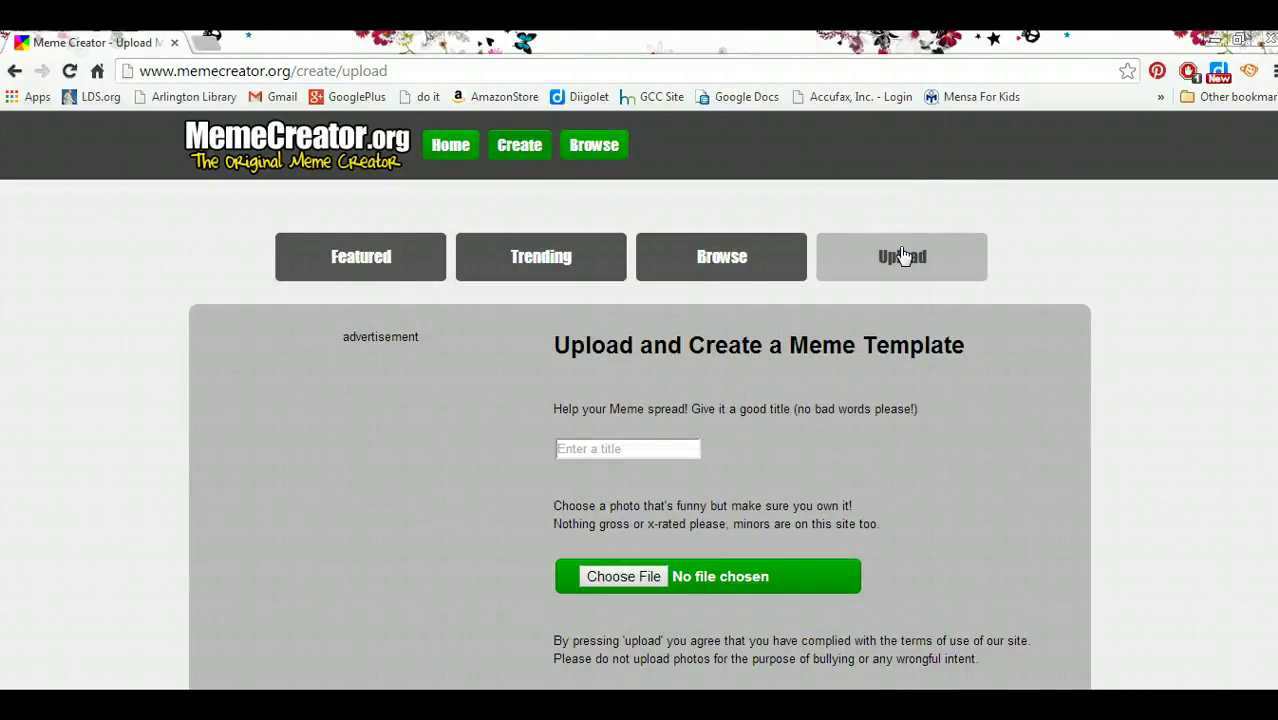
click(606, 578)
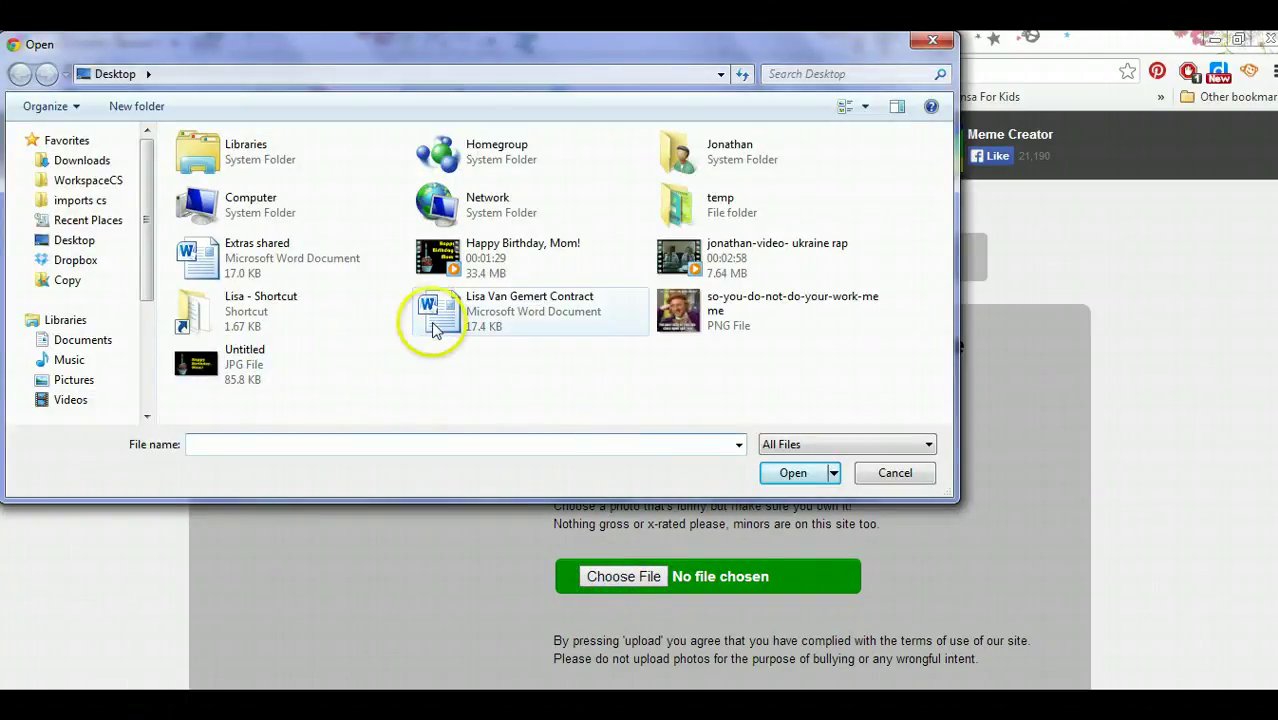
click(305, 310)
double_click(305, 310)
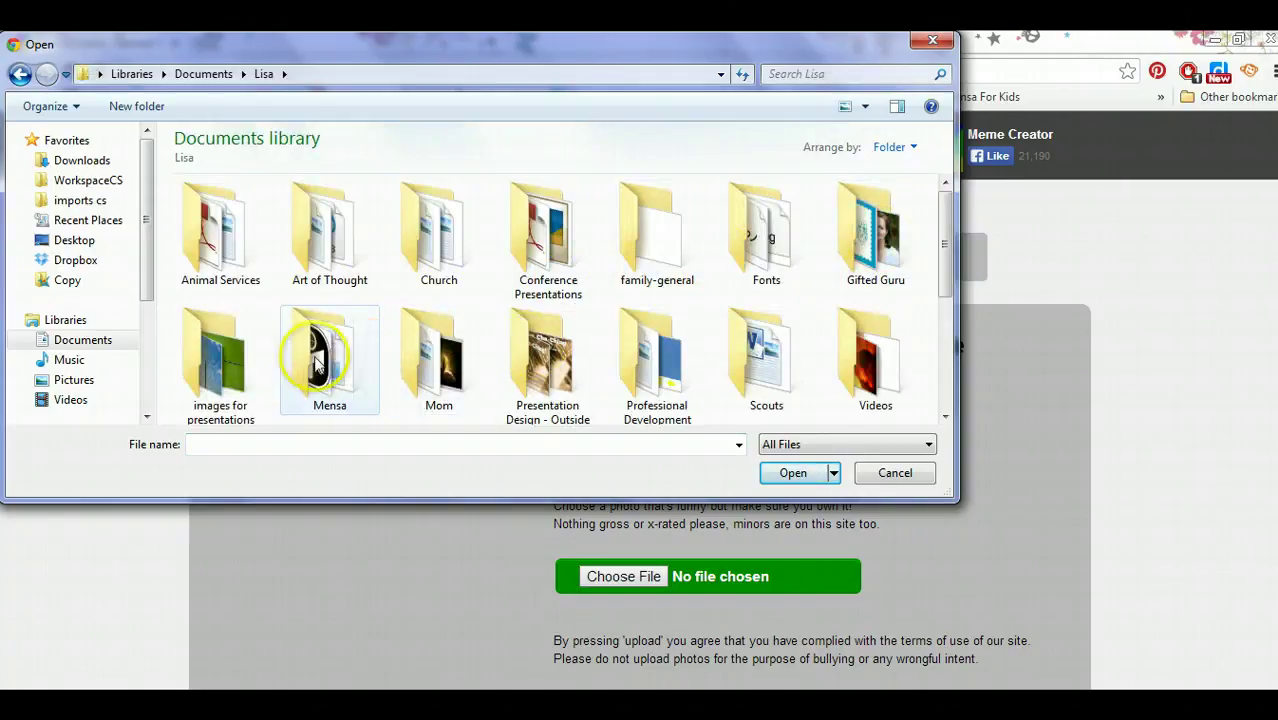
click(224, 352)
double_click(224, 352)
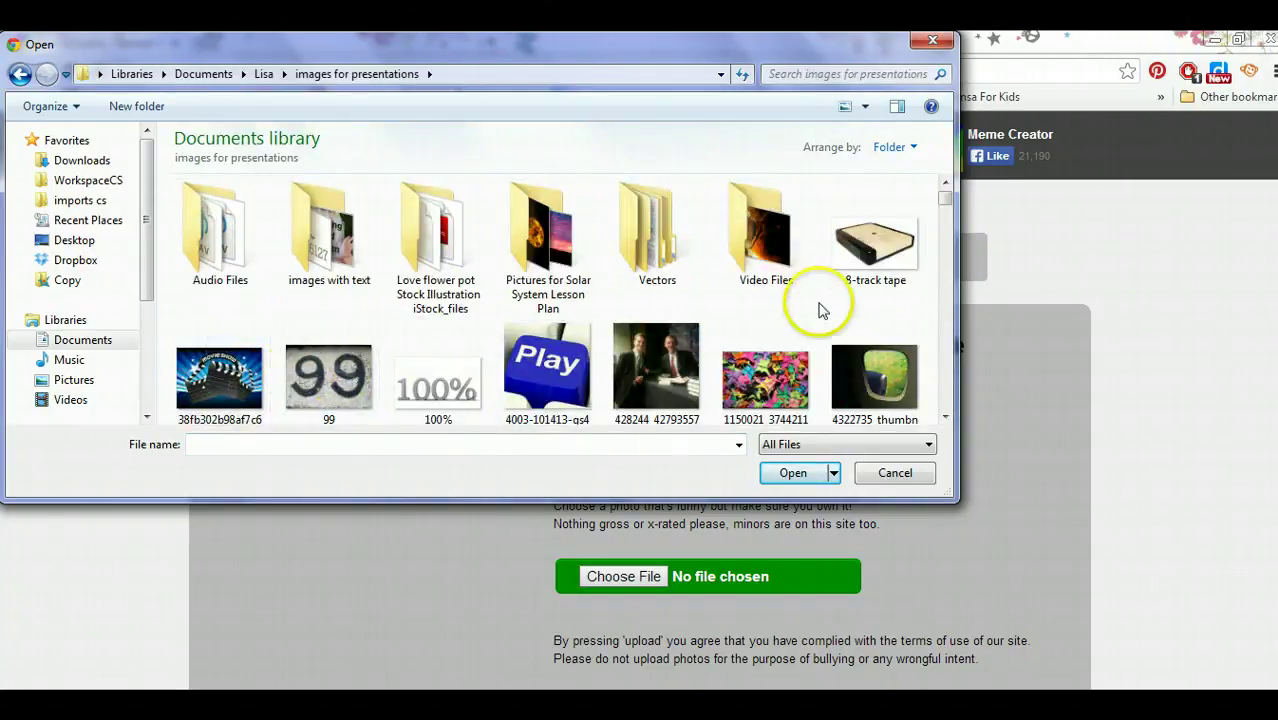
double_click(888, 234)
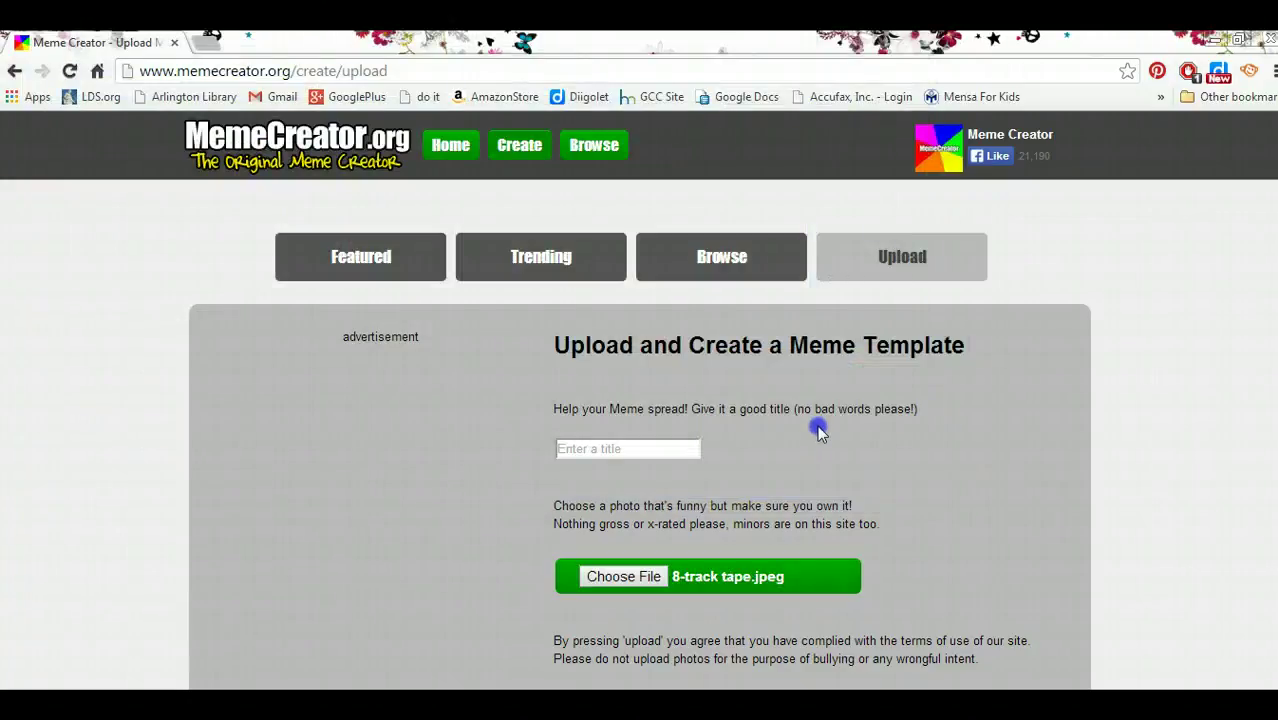
Reopen the file browser, cancel it without a file, and scroll down the upload form
click(609, 579)
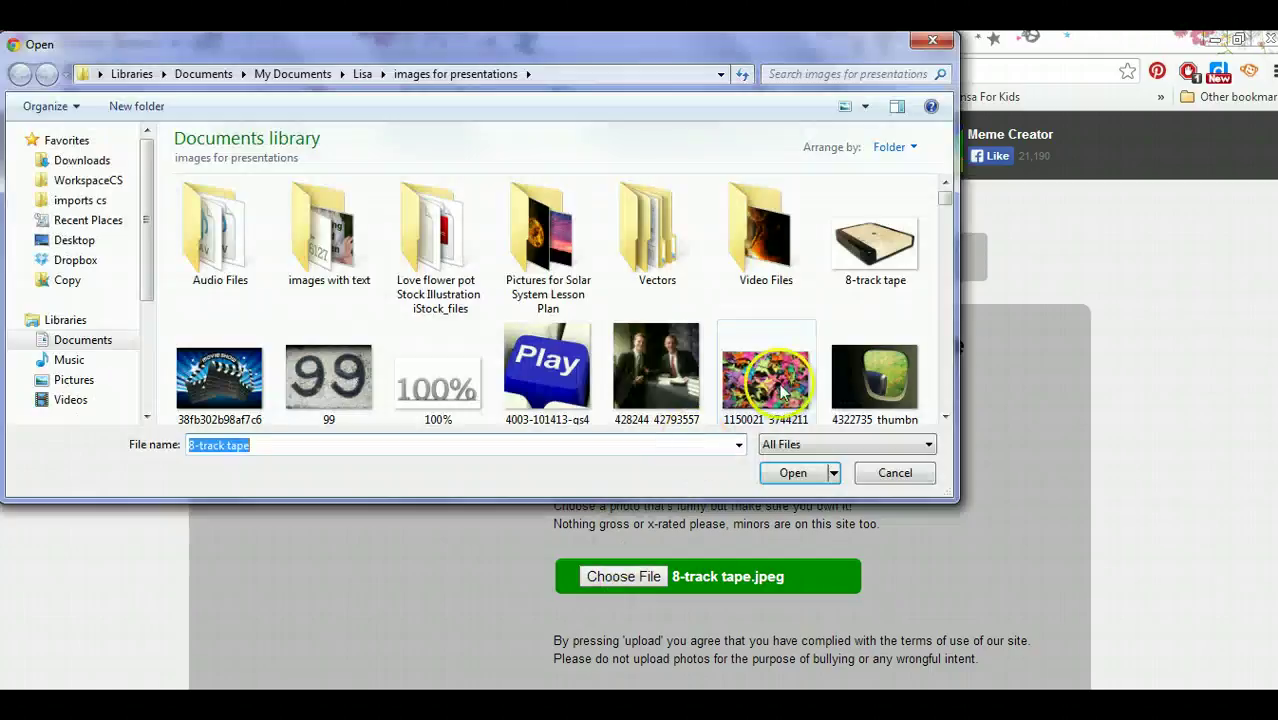
click(930, 40)
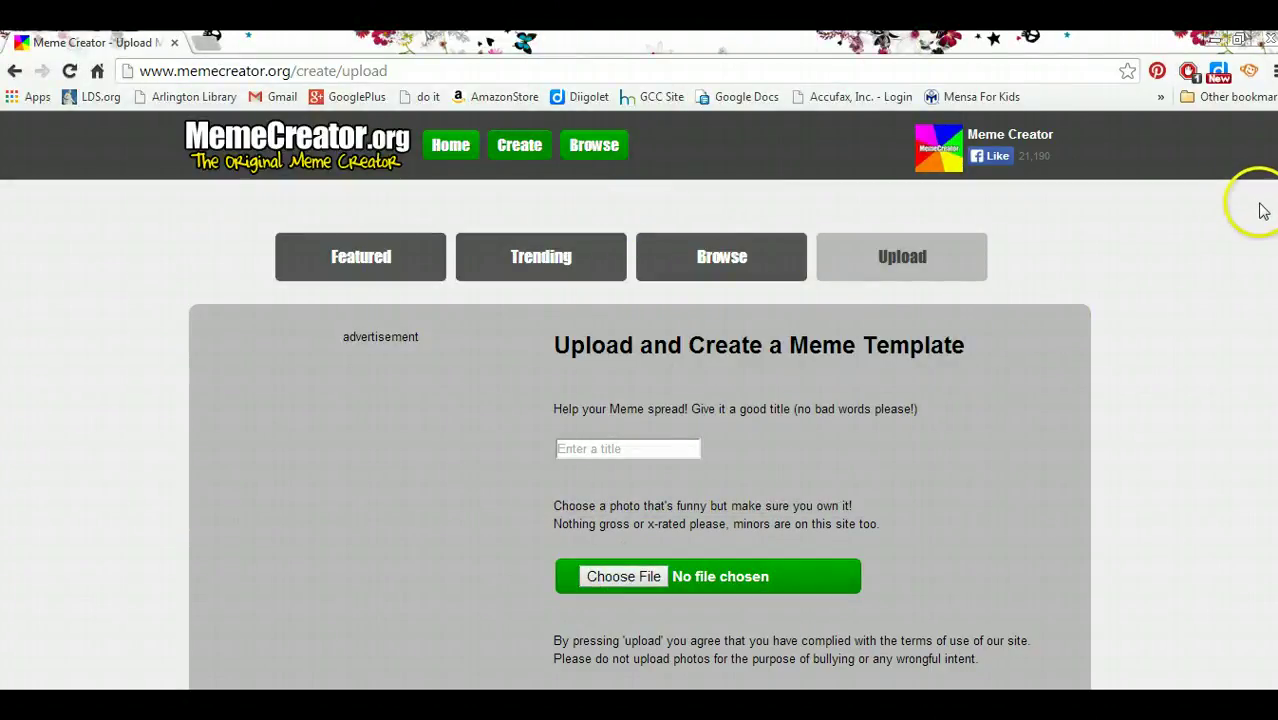
scroll(639, 430, down, 2)
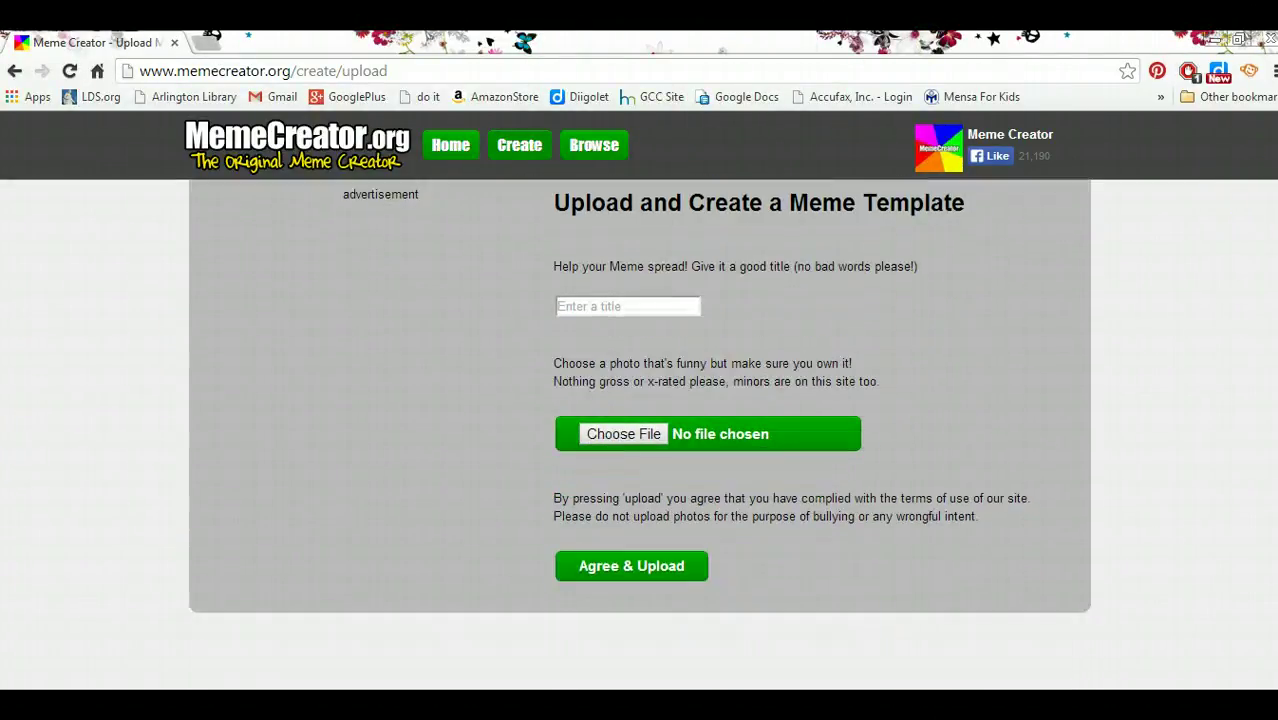
Give the new template the title '8 track'
click(641, 576)
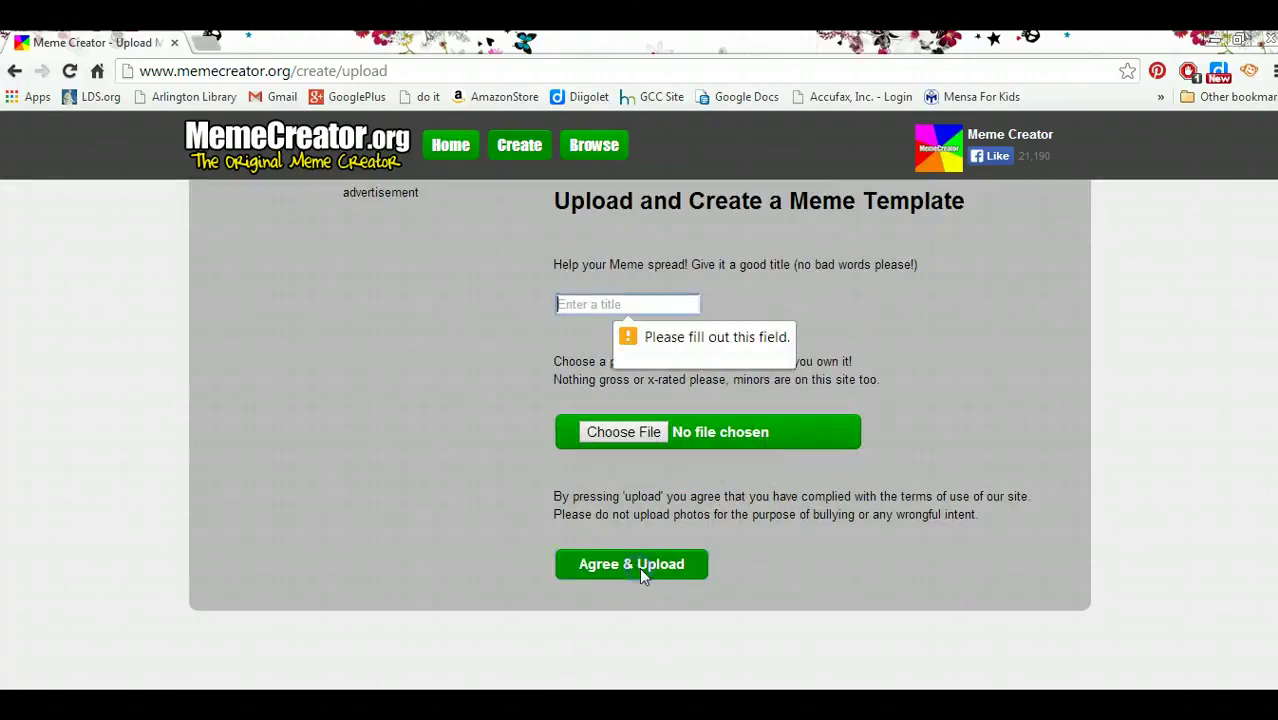
click(603, 305)
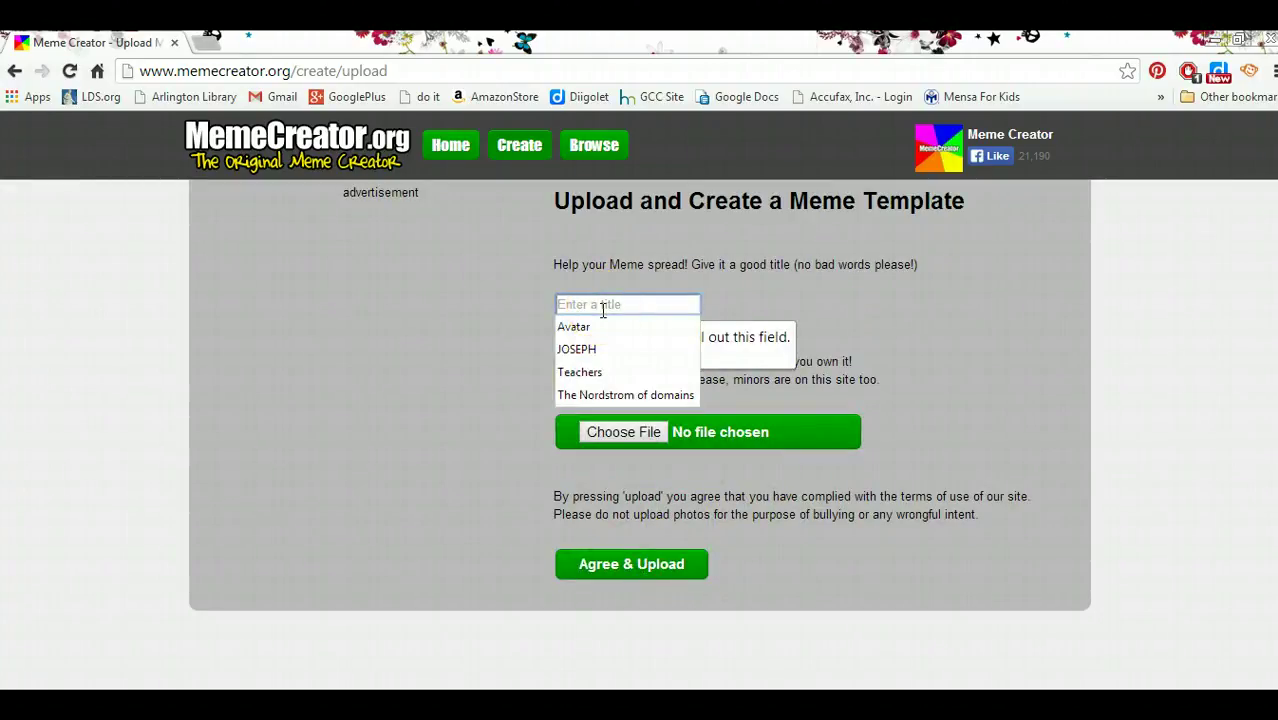
text(8 track)
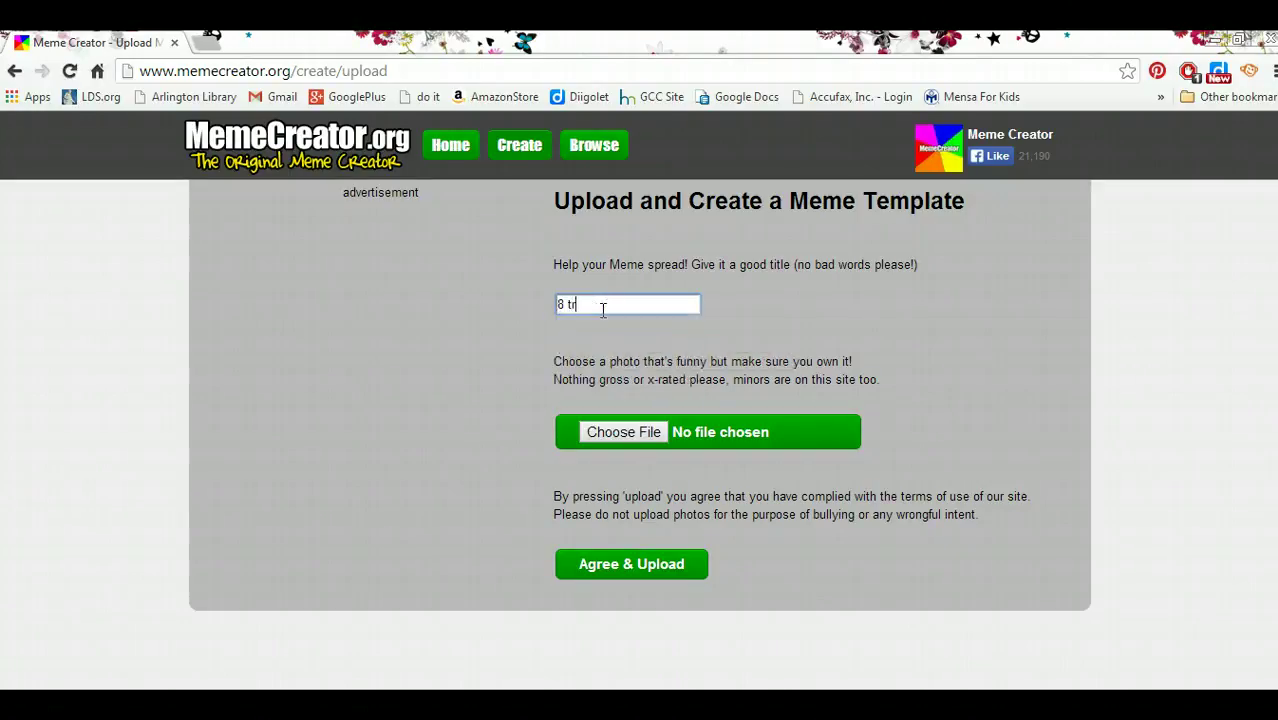
Attach the 8-track tape.jpeg photo, upload the template, and return to the Create gallery
click(607, 563)
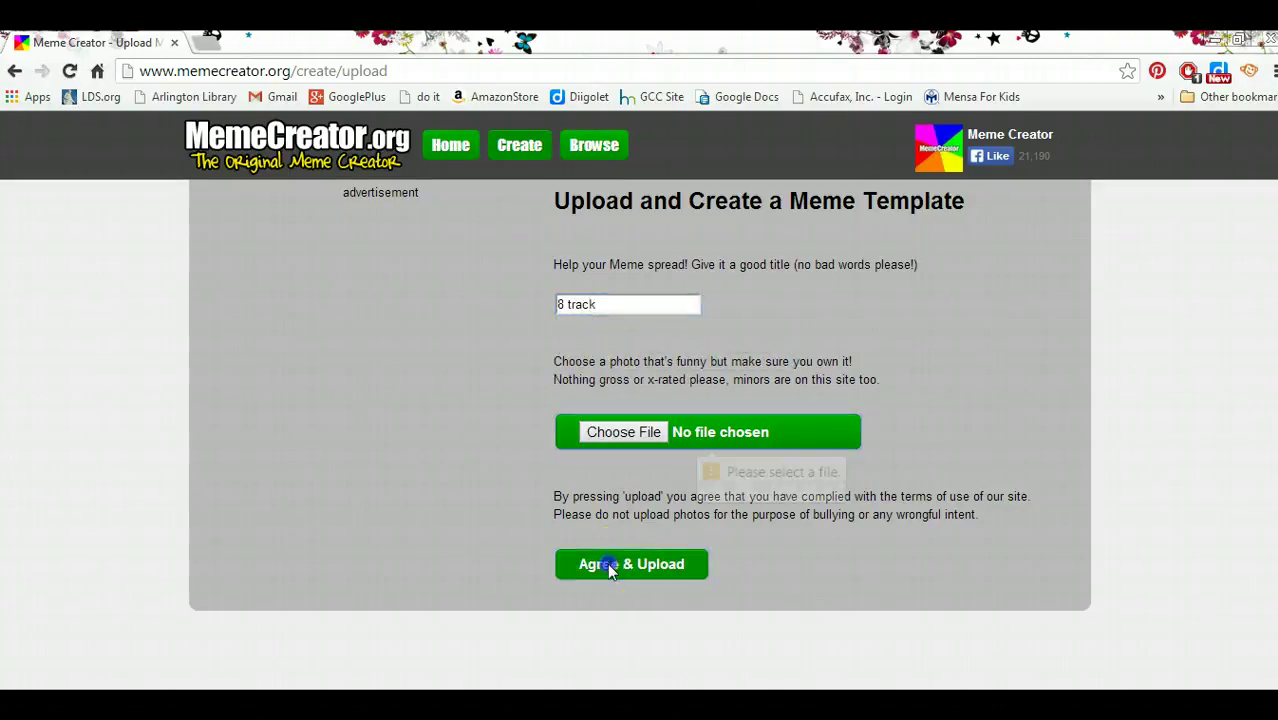
click(625, 432)
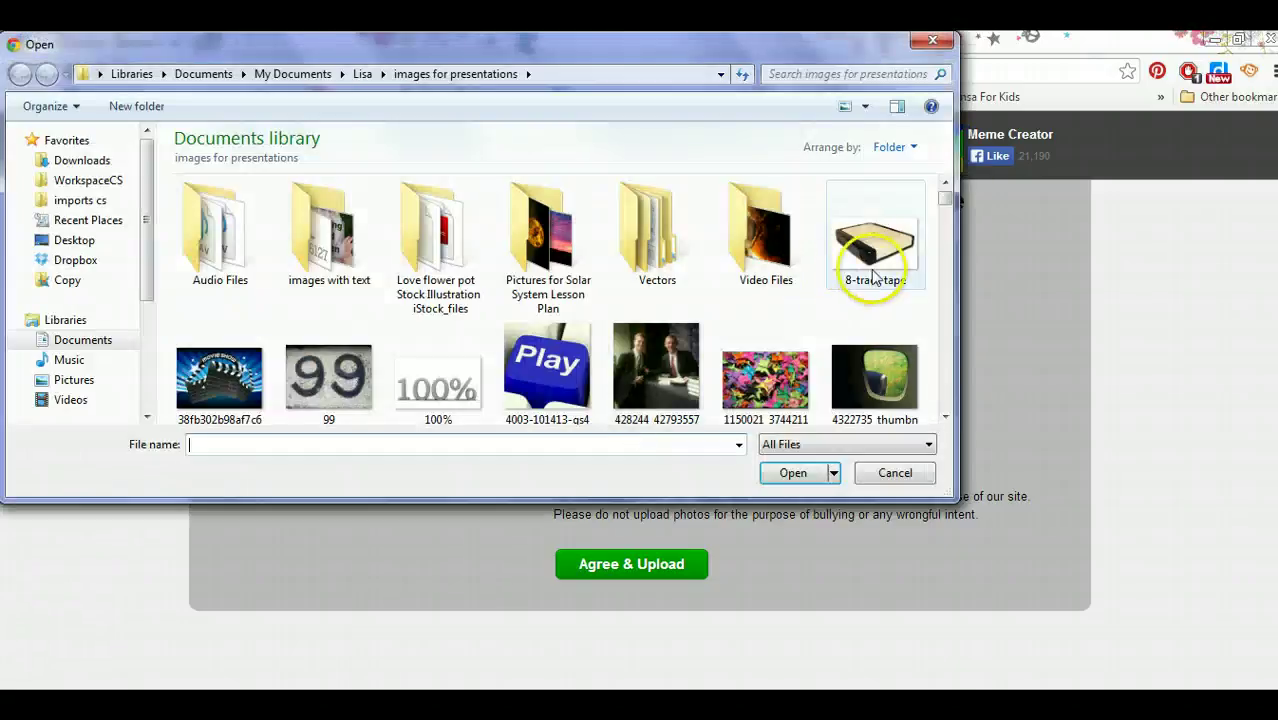
double_click(872, 274)
click(628, 562)
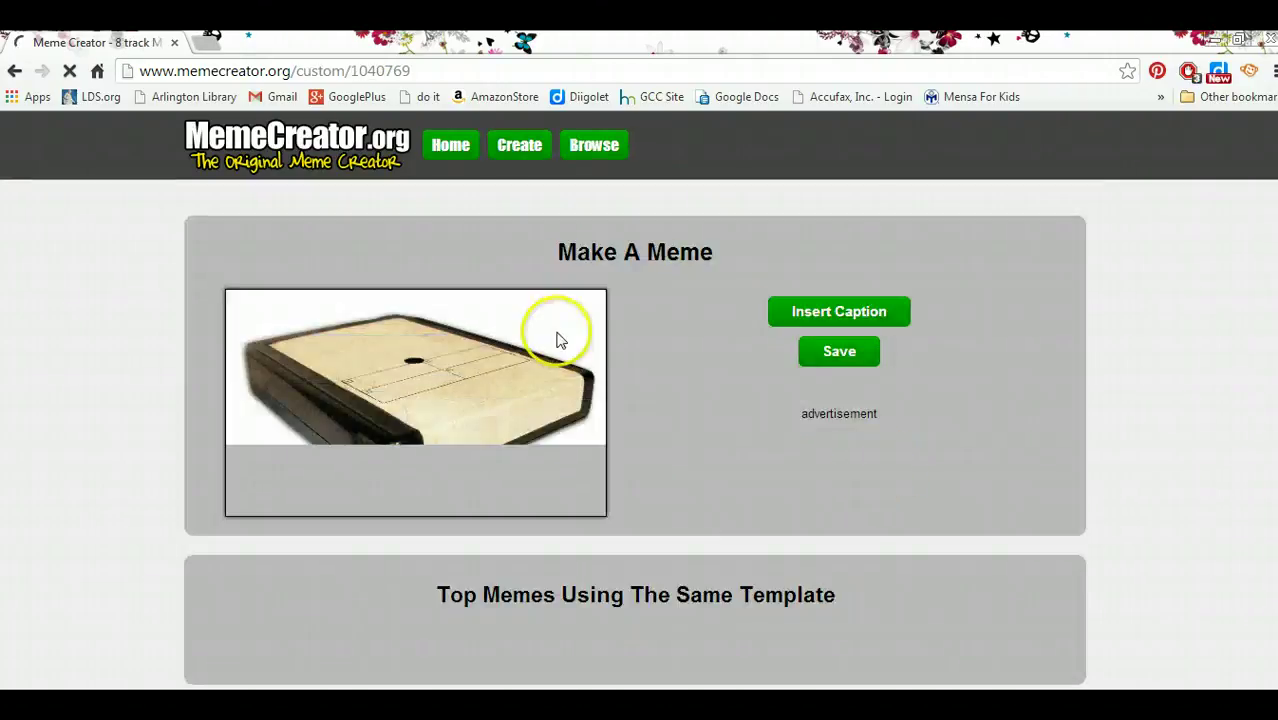
click(512, 150)
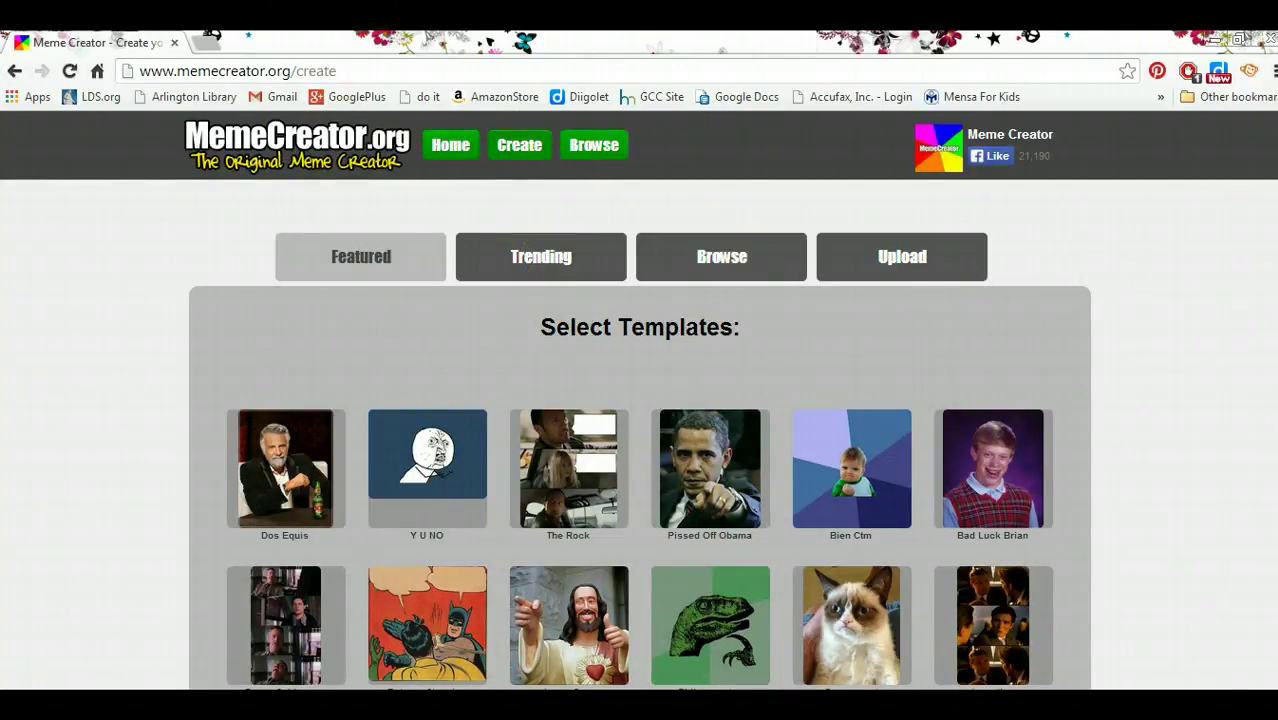
Scroll the template grid down and open the Condescending Wonka template
scroll(639, 450, down, 3)
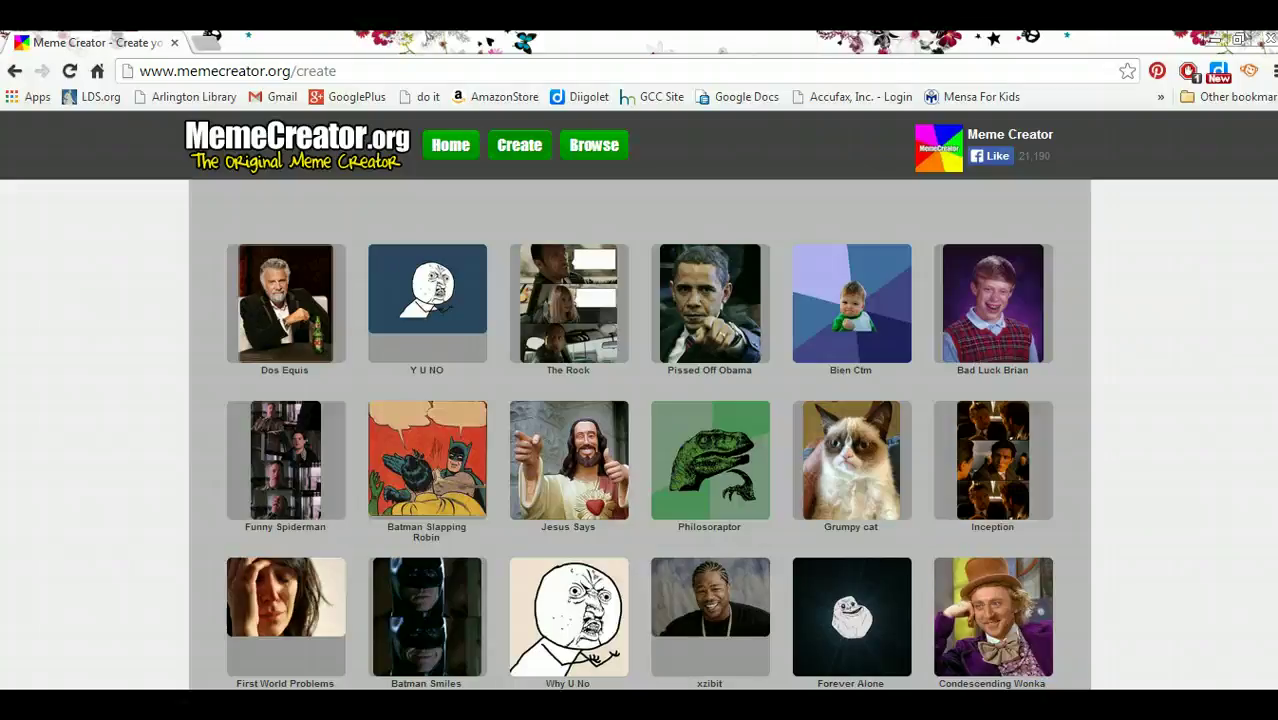
scroll(639, 435, down, 2)
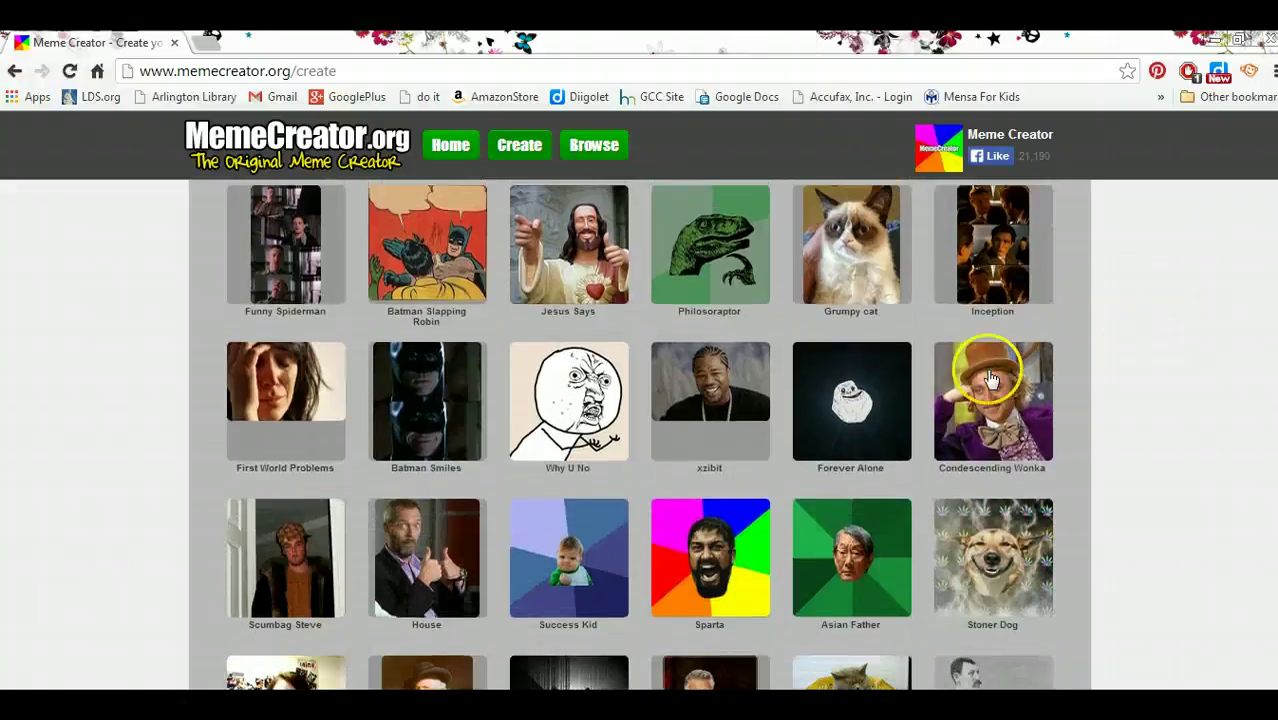
click(983, 388)
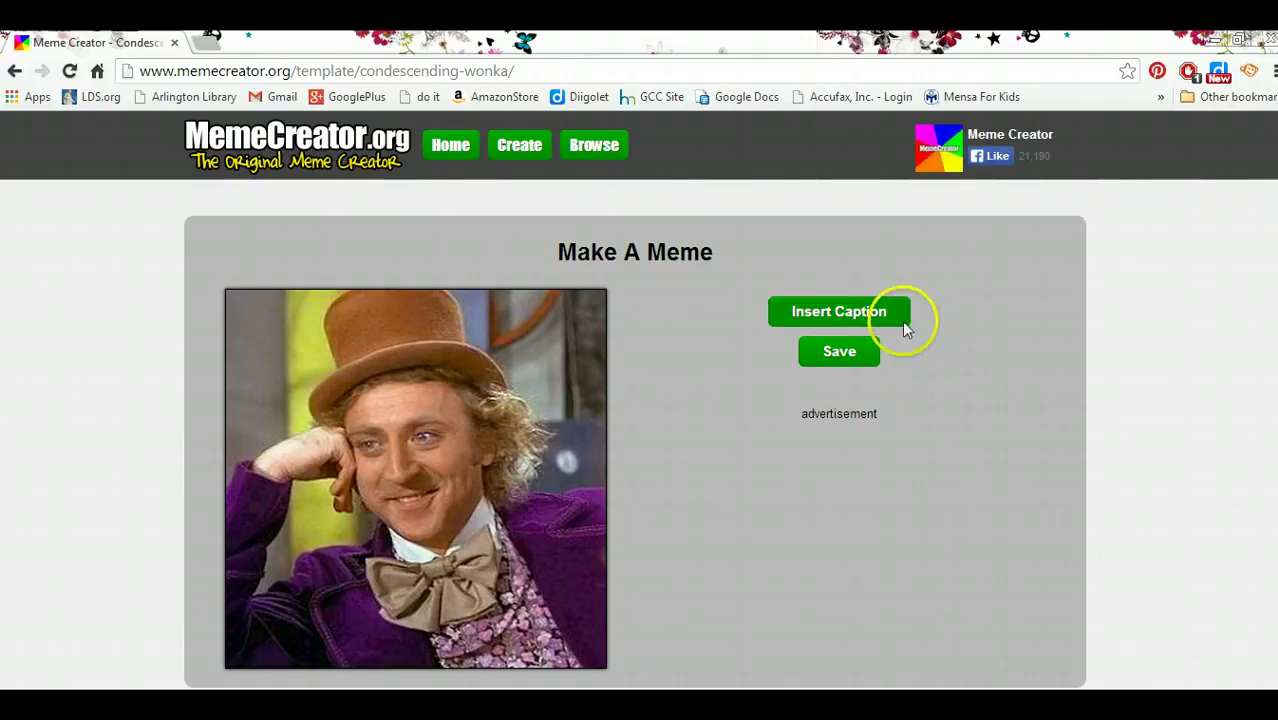
Add a top caption reading 'So you live in Texas?'
click(857, 314)
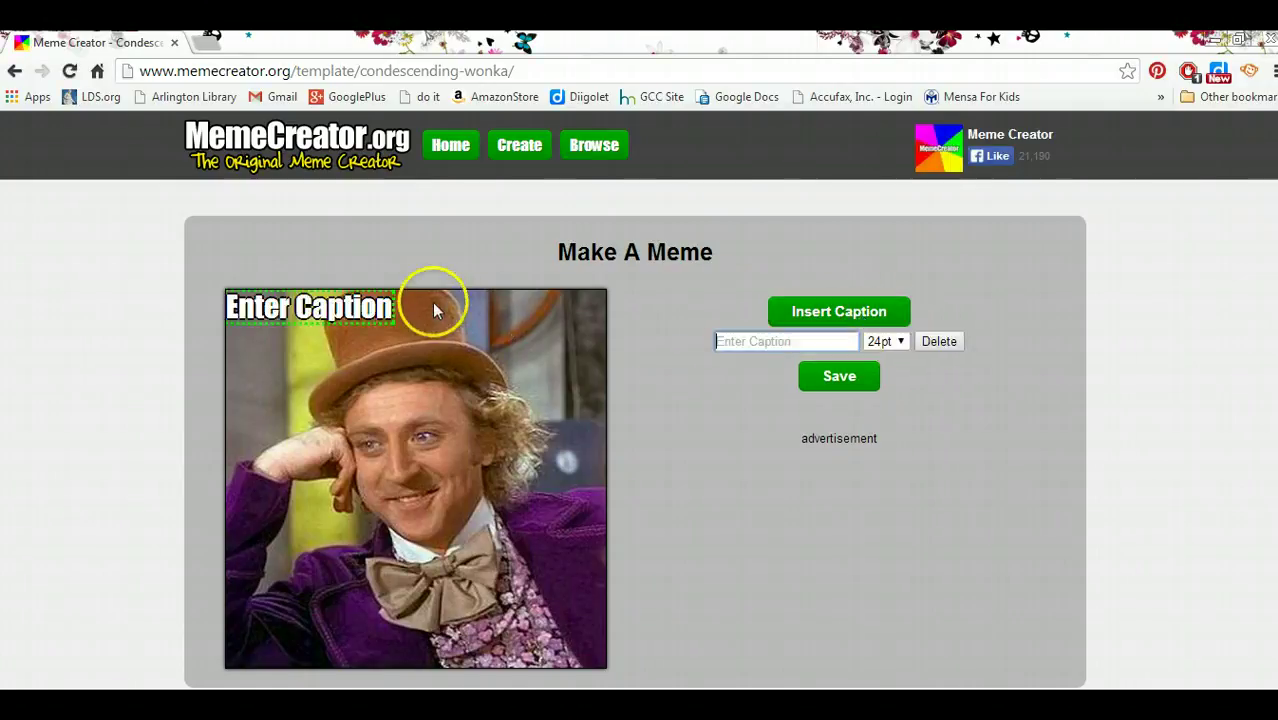
click(767, 343)
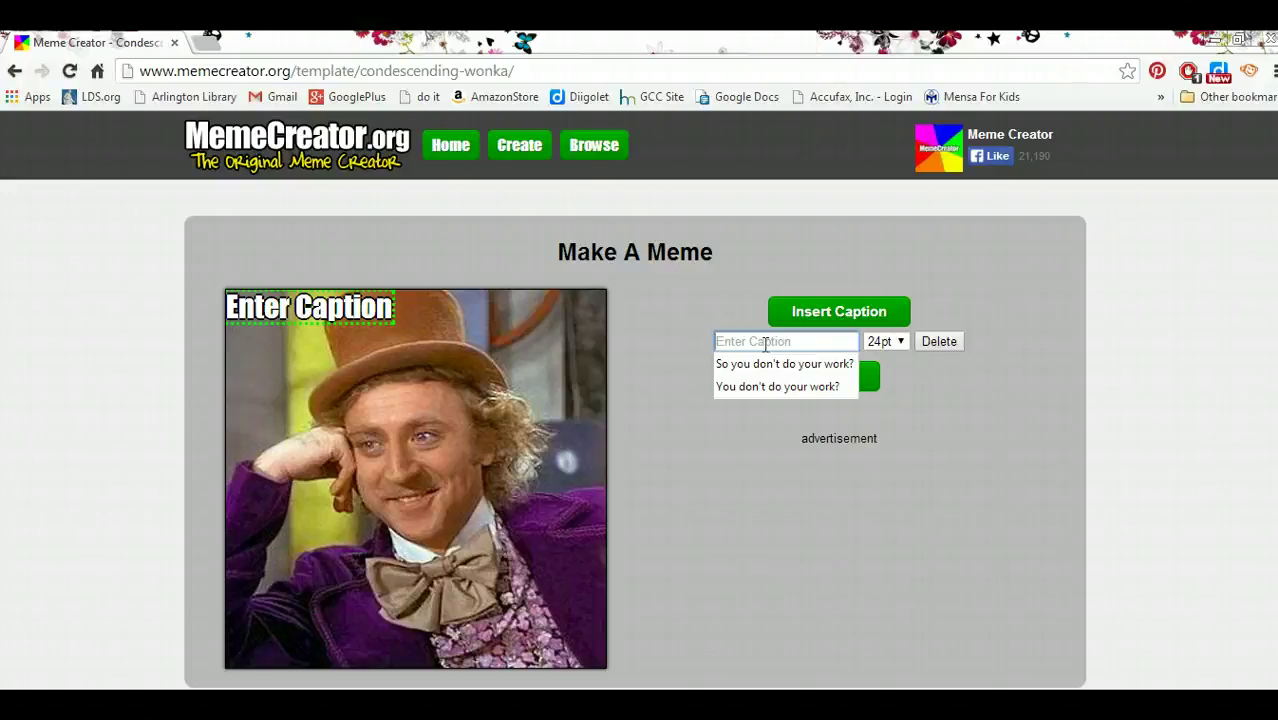
text(So)
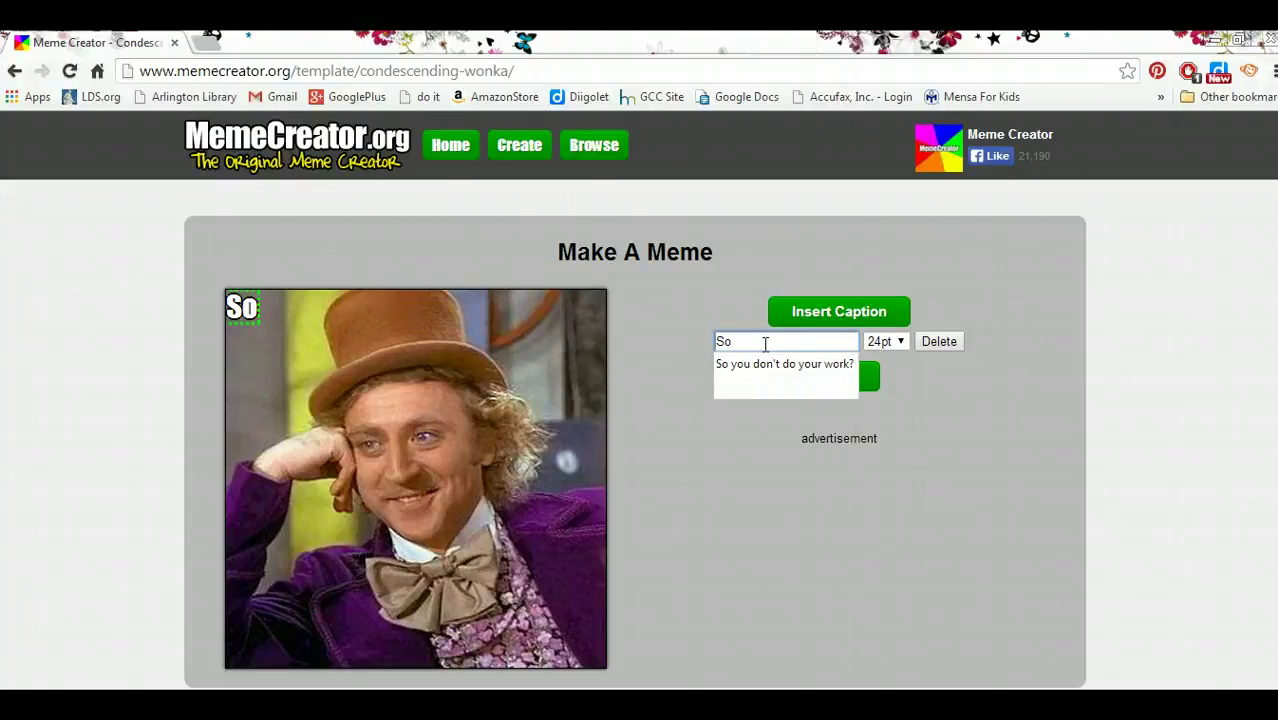
text(you live i)
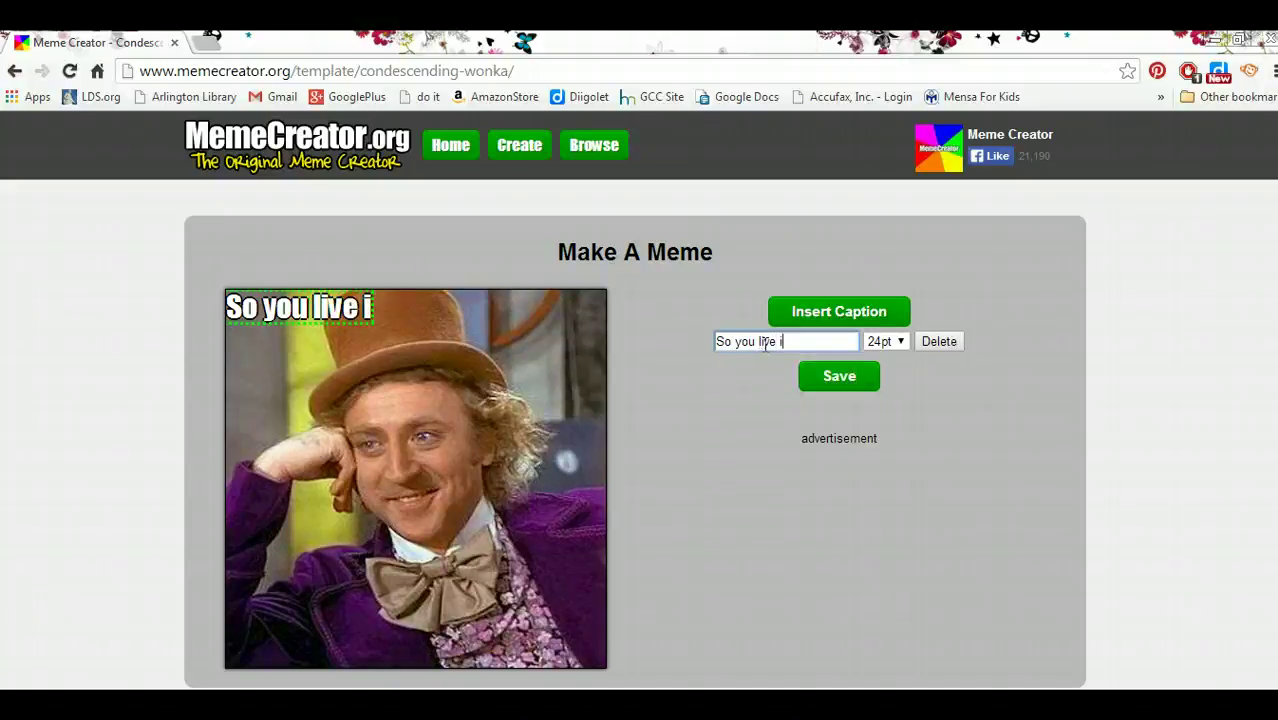
text(n Texas?)
click(836, 376)
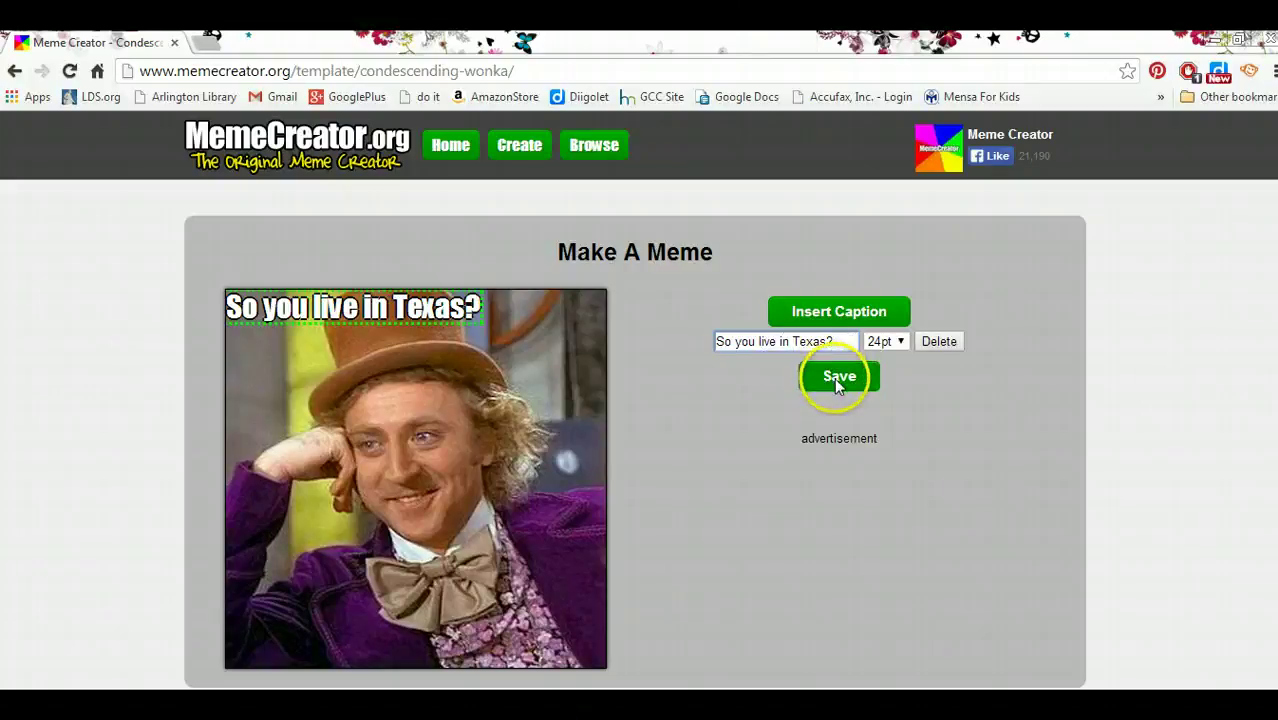
Resize the top caption to 32pt after first trying 36pt
click(899, 344)
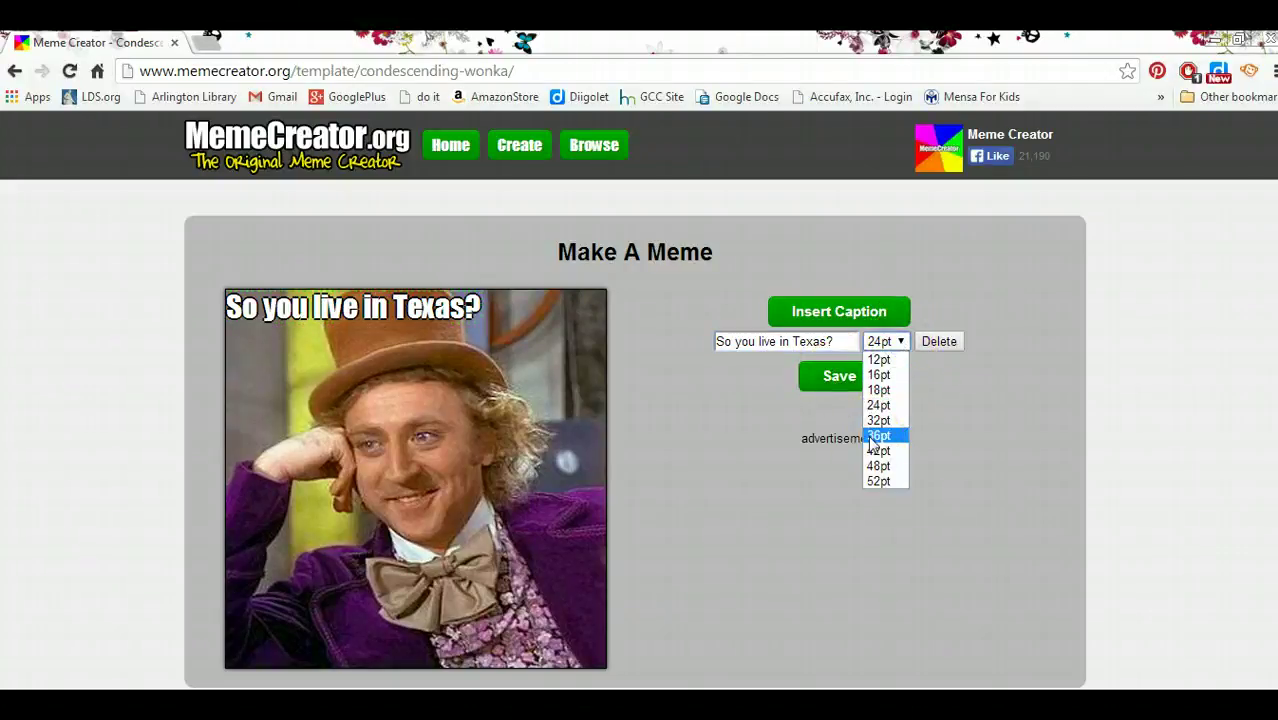
click(876, 437)
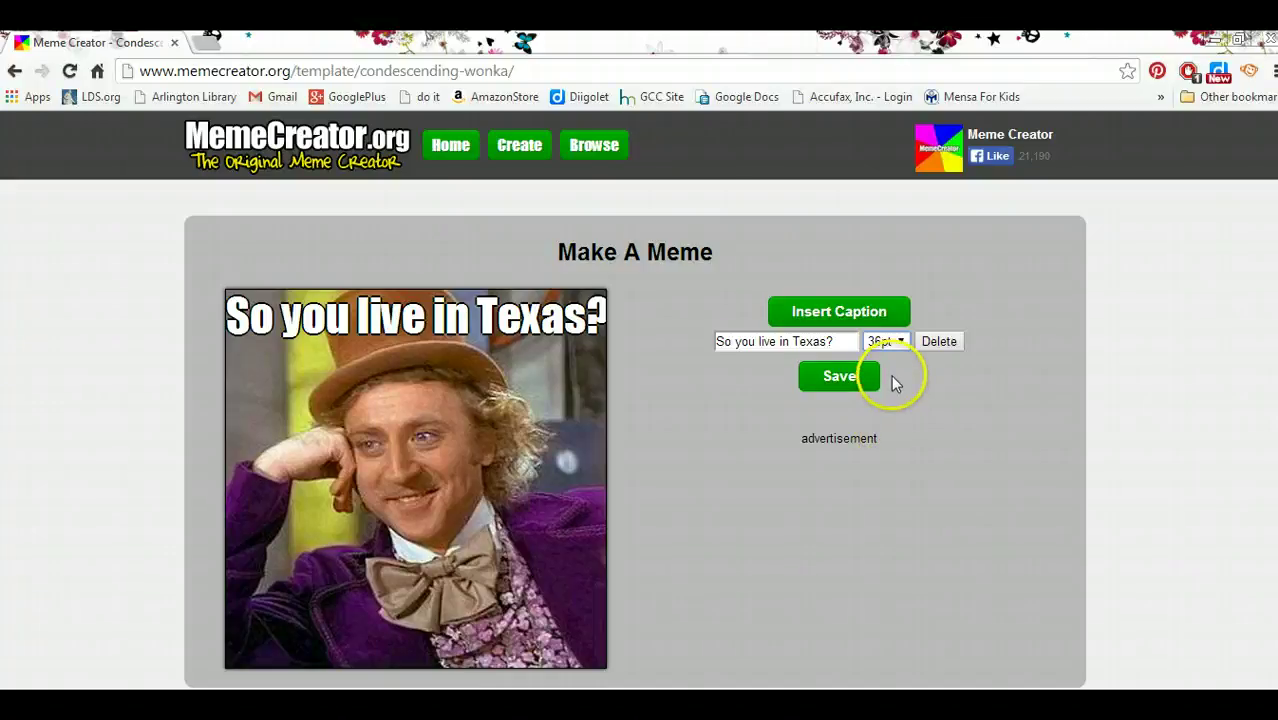
click(901, 342)
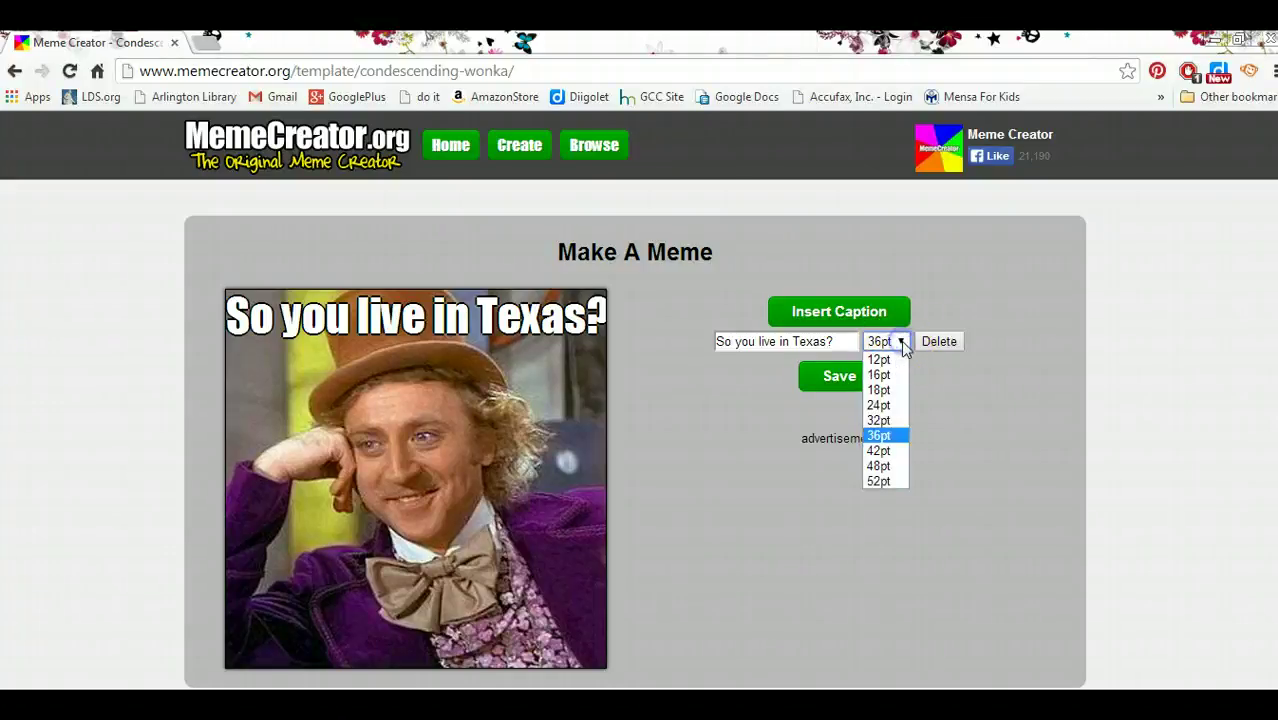
click(878, 420)
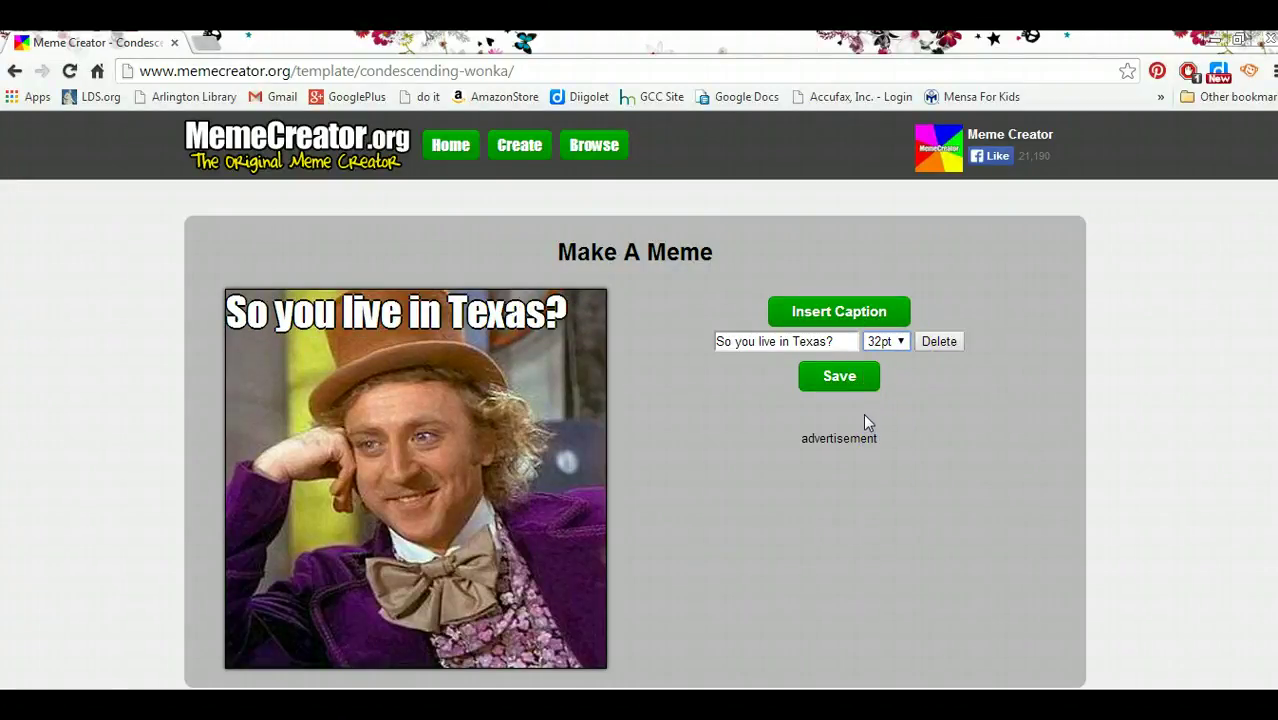
click(843, 386)
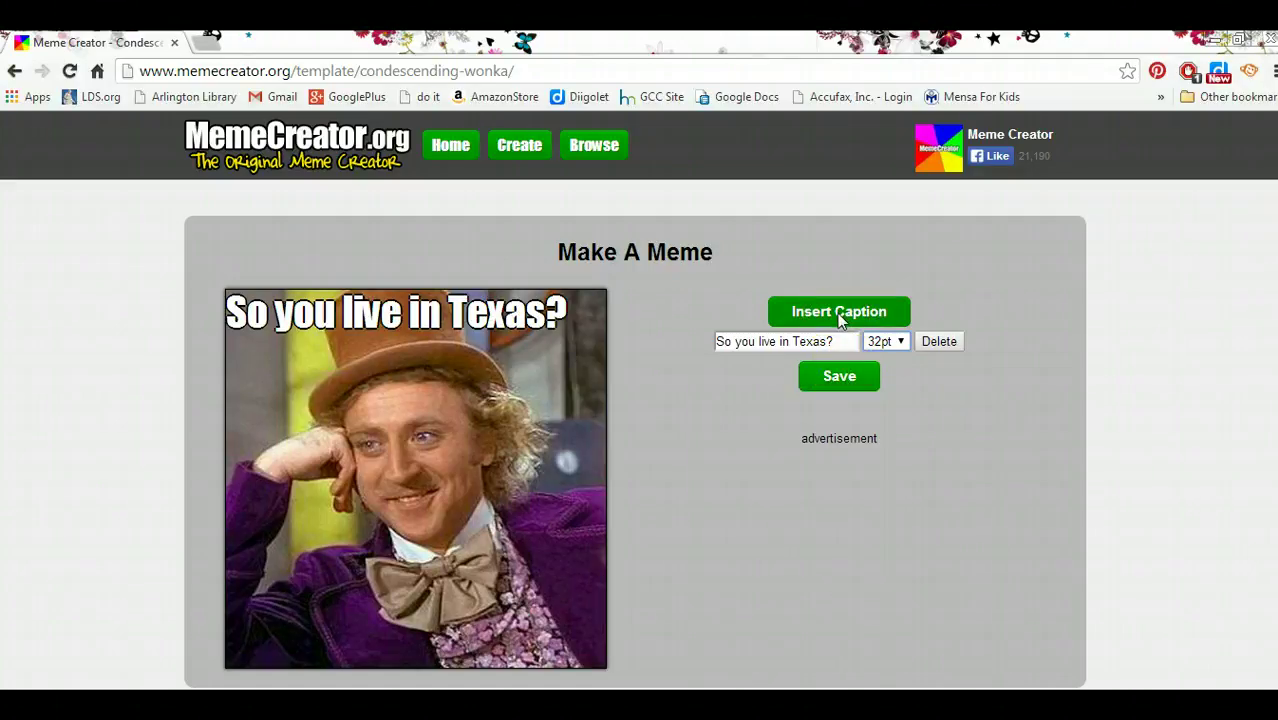
Save the Texas meme and use RE-CREATE THIS MEME! to reopen a blank Wonka template
click(836, 378)
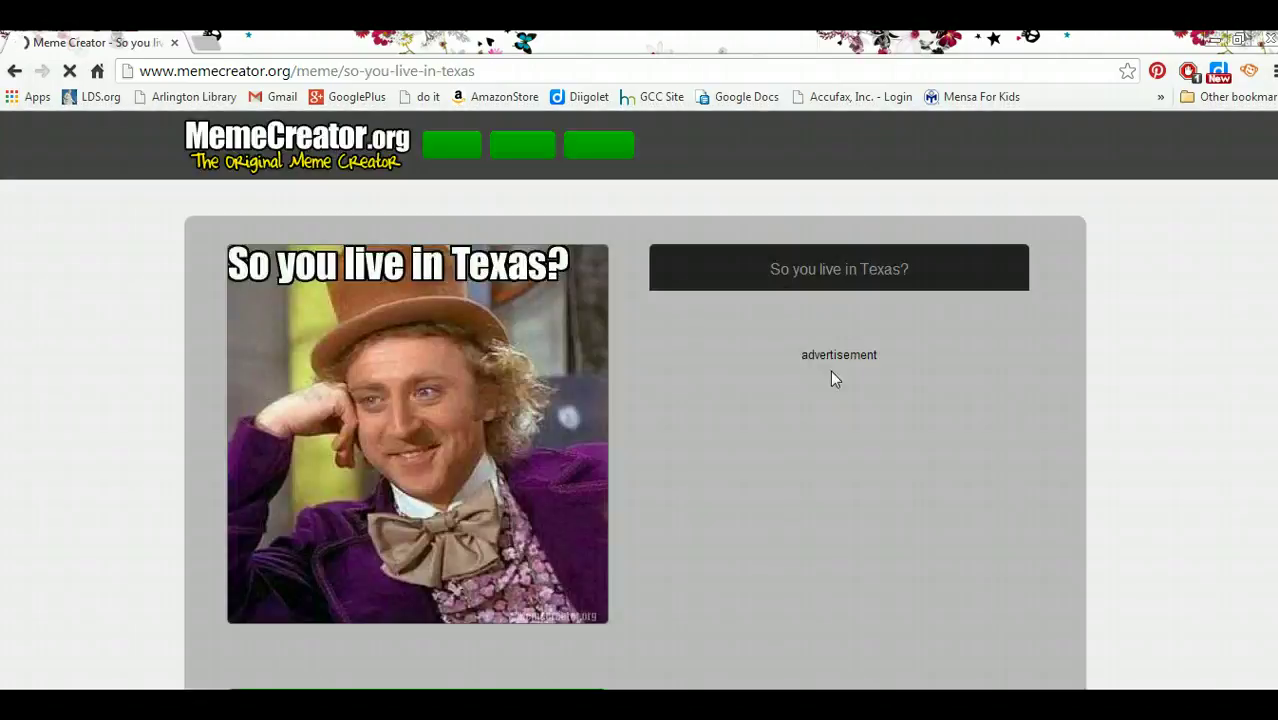
click(865, 393)
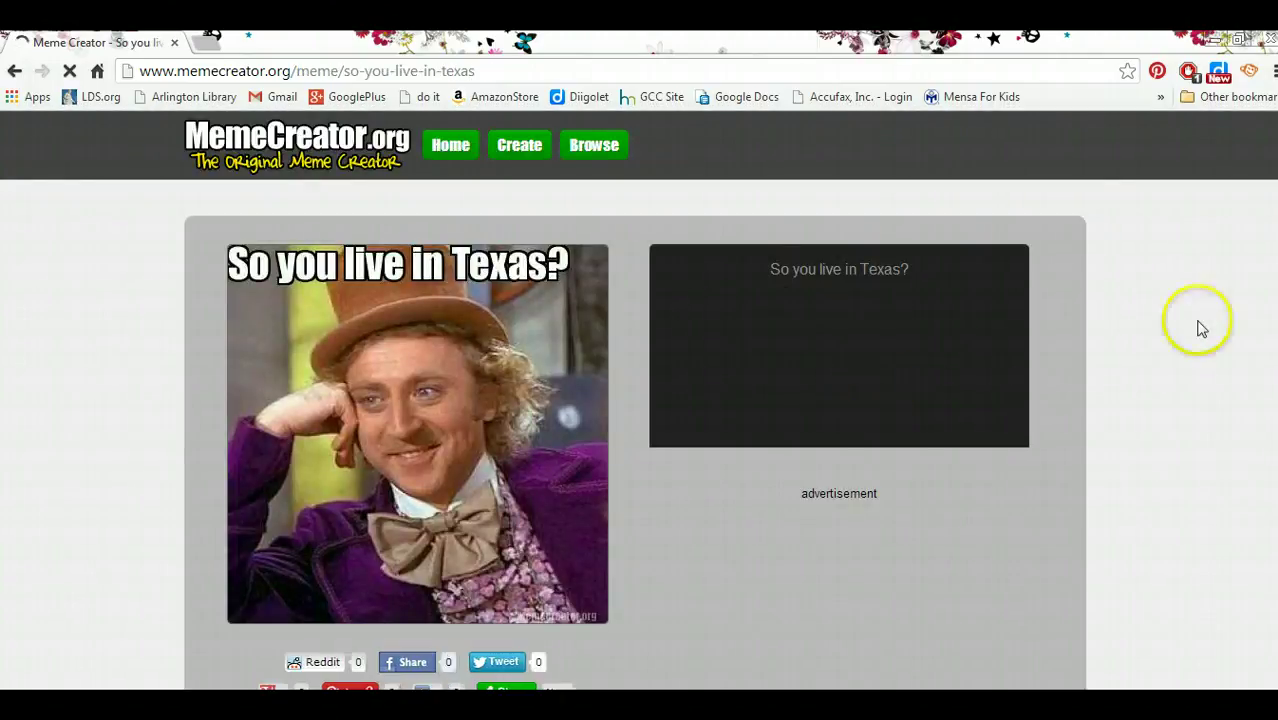
scroll(639, 433, down, 3)
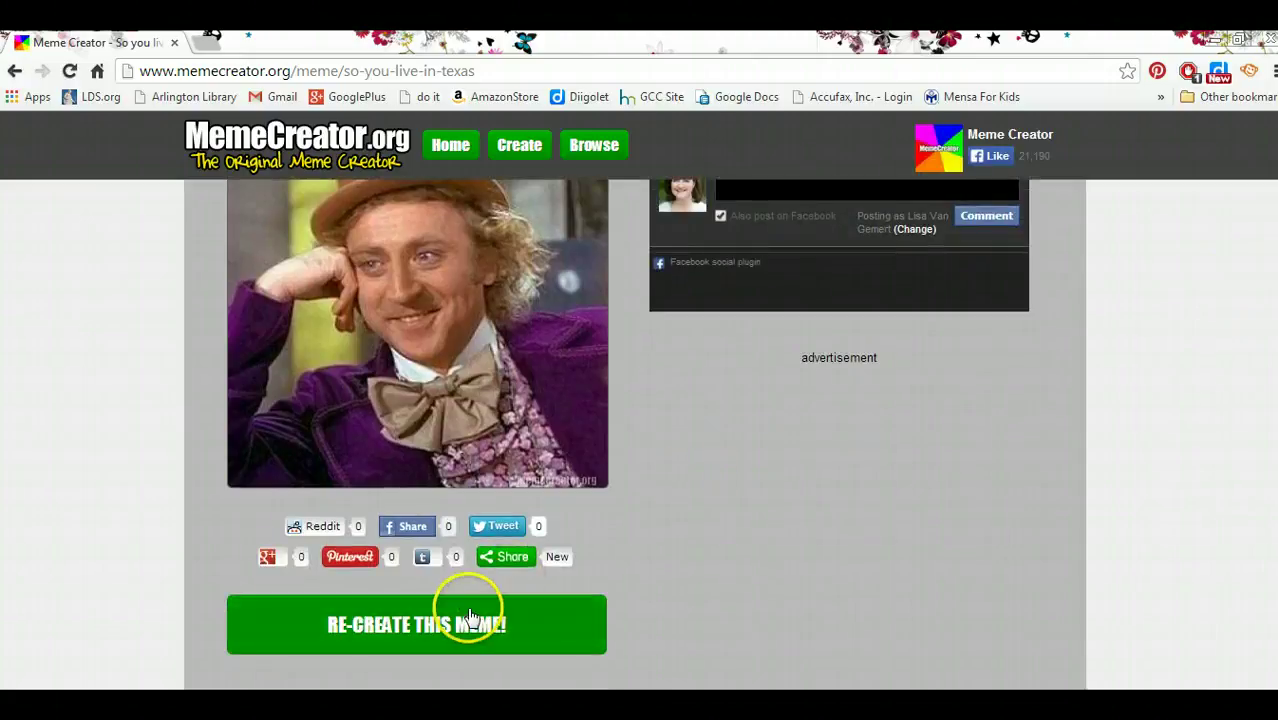
click(476, 617)
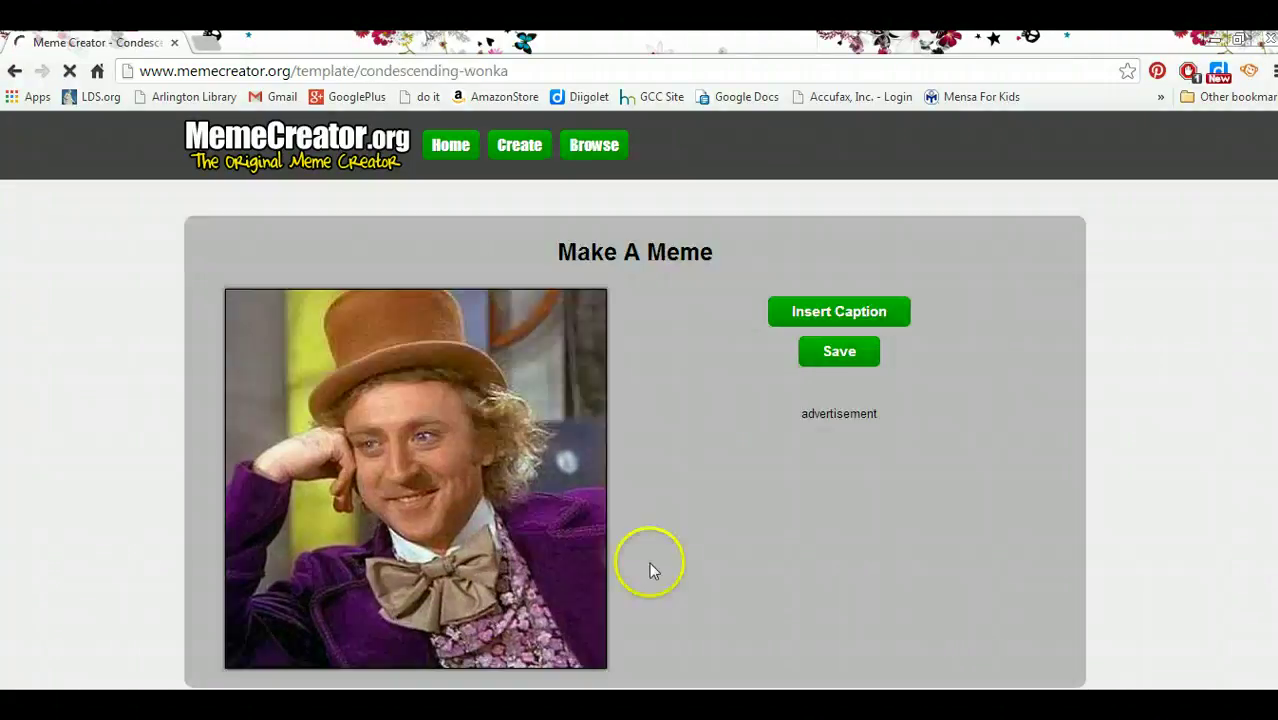
Insert a caption, replace its text with 'So you live in Texas?', then add another caption
click(829, 316)
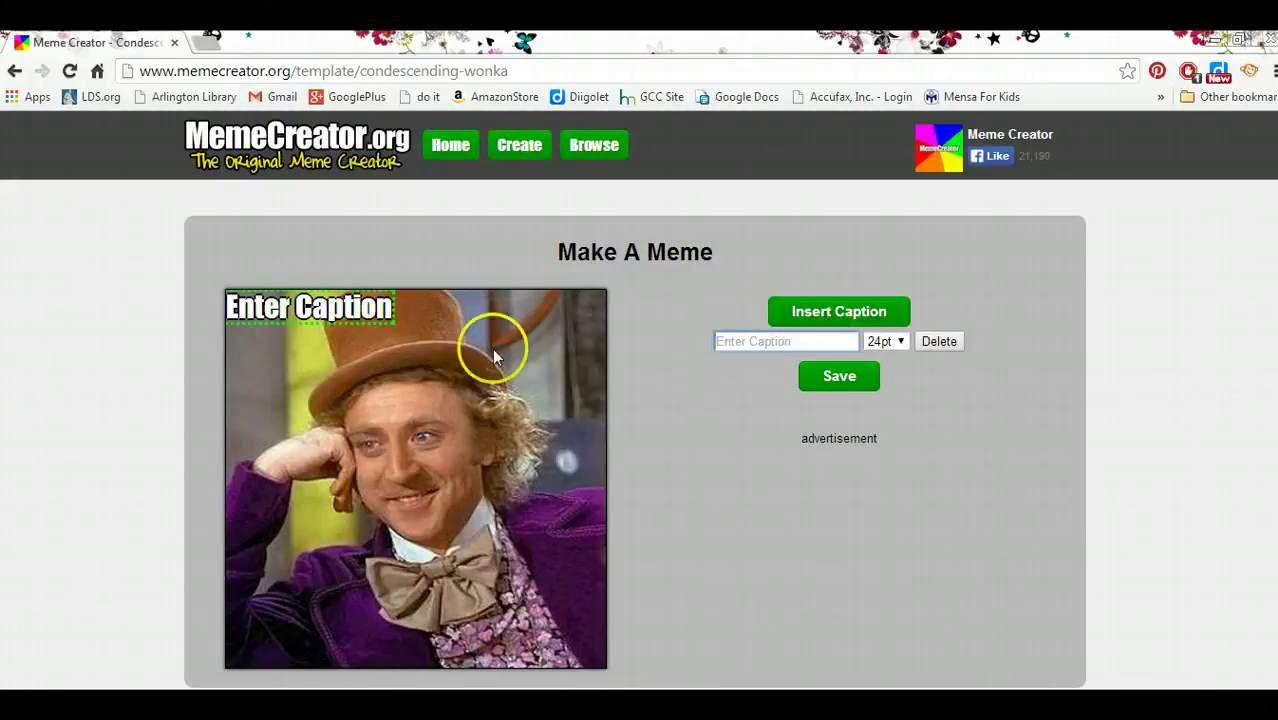
click(738, 341)
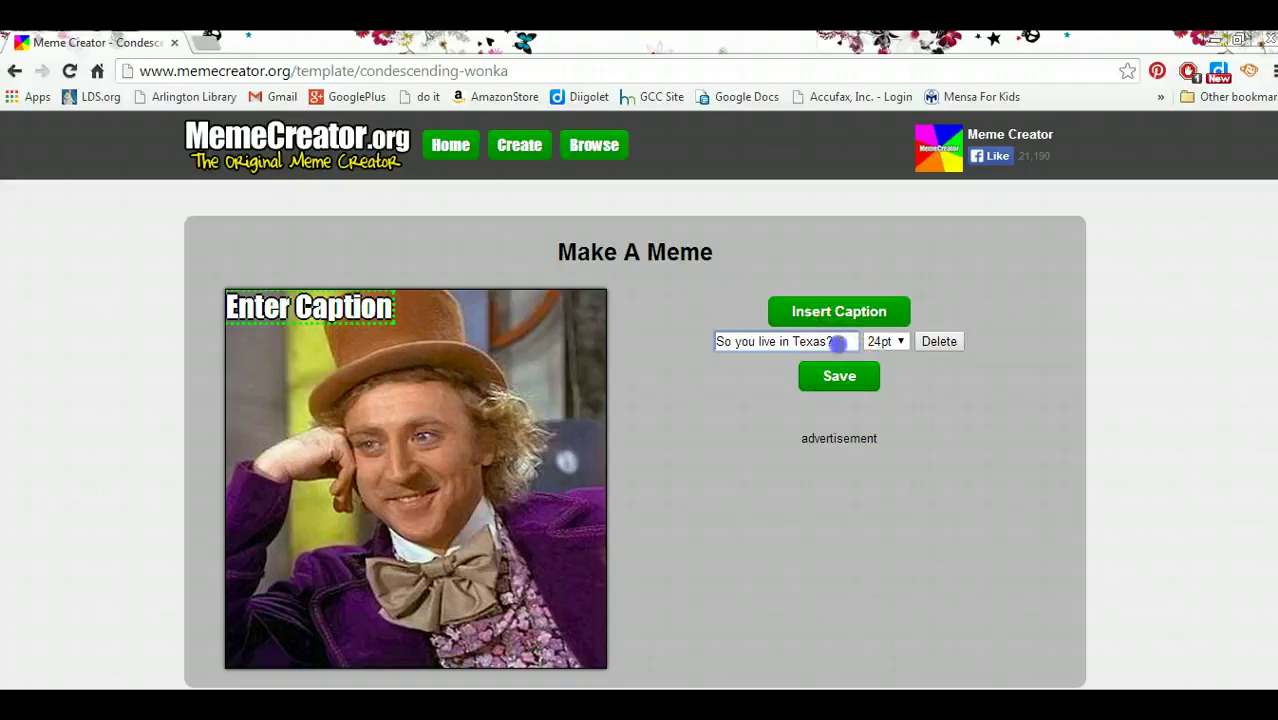
click(838, 341)
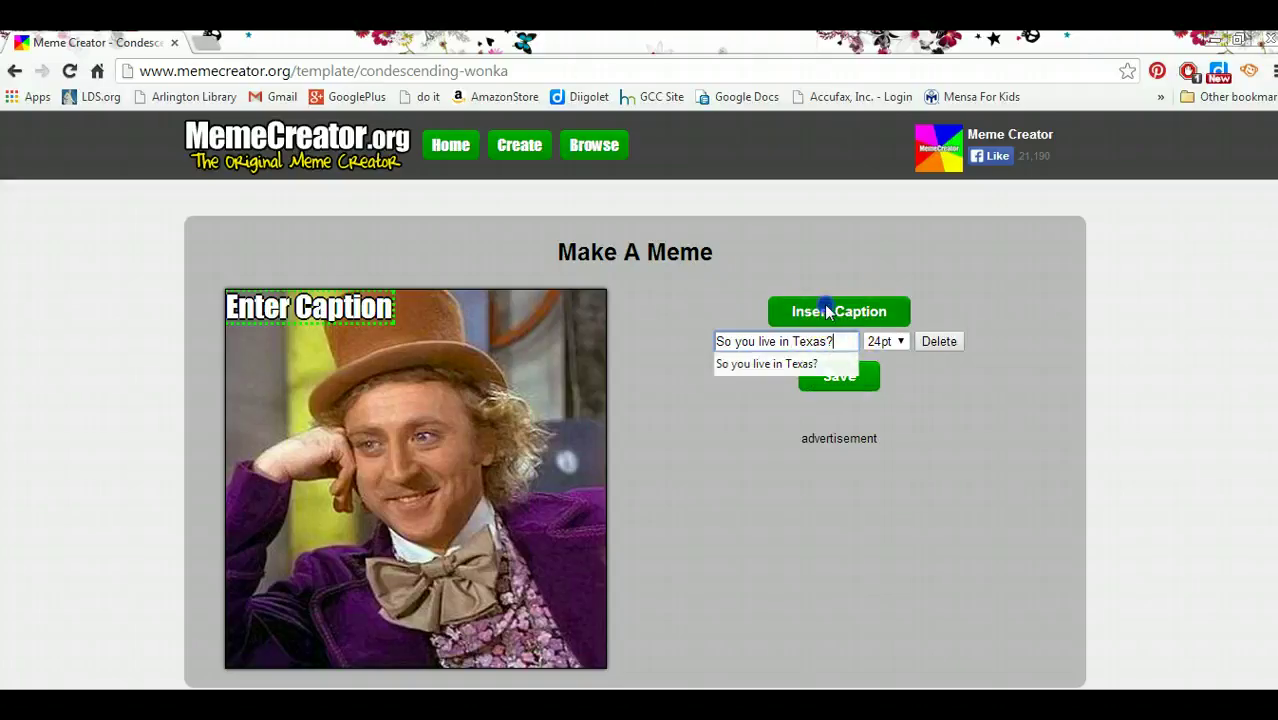
click(826, 312)
click(353, 310)
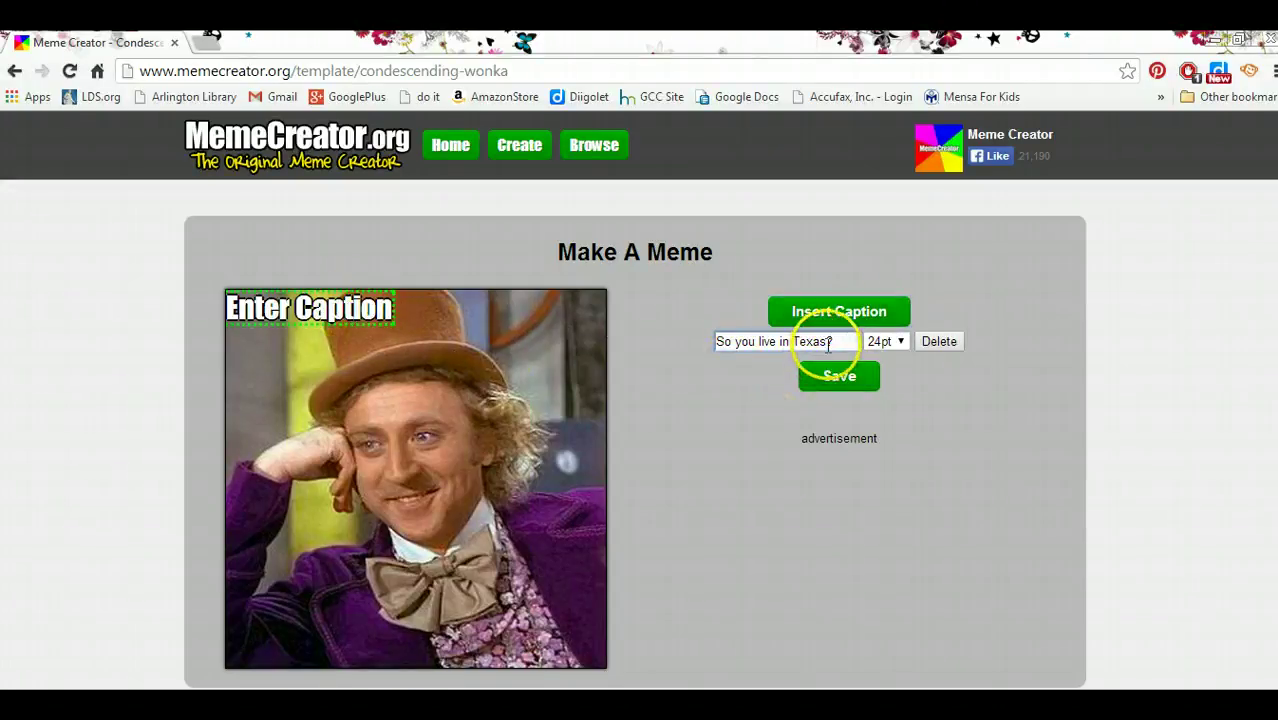
drag(840, 341, 720, 341)
text(So)
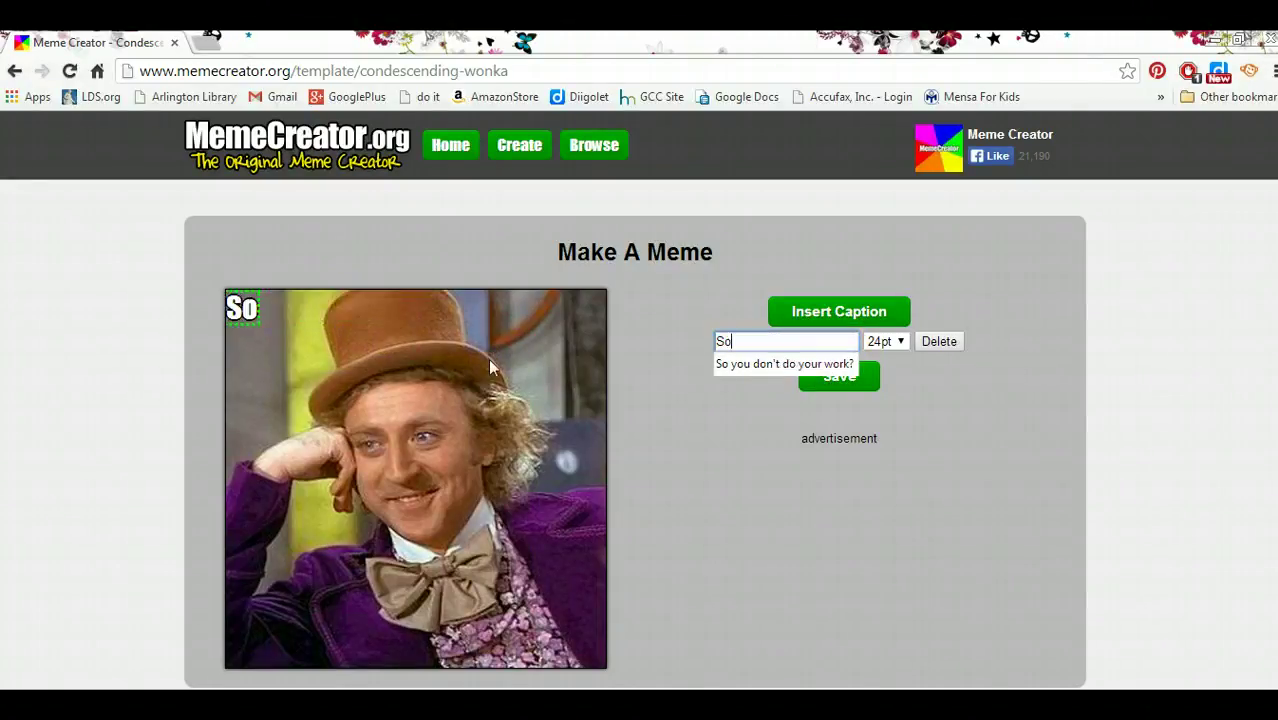
text( you liv)
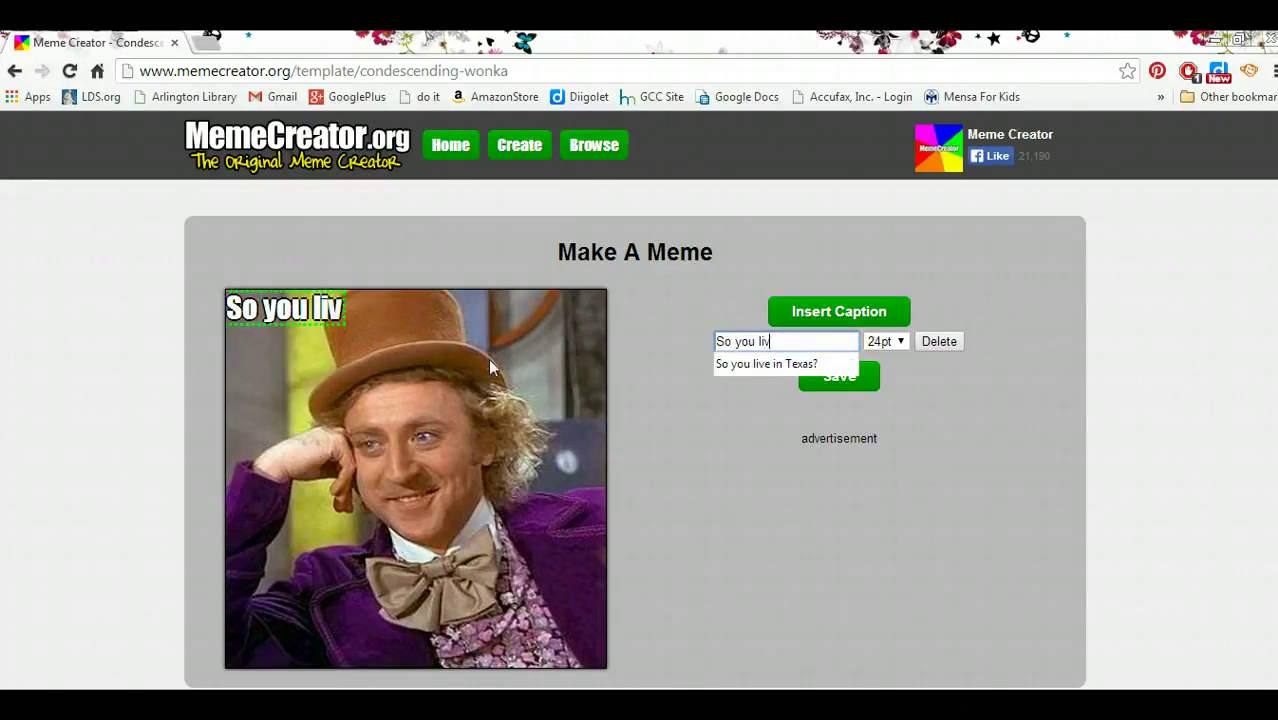
text(e in Texas?)
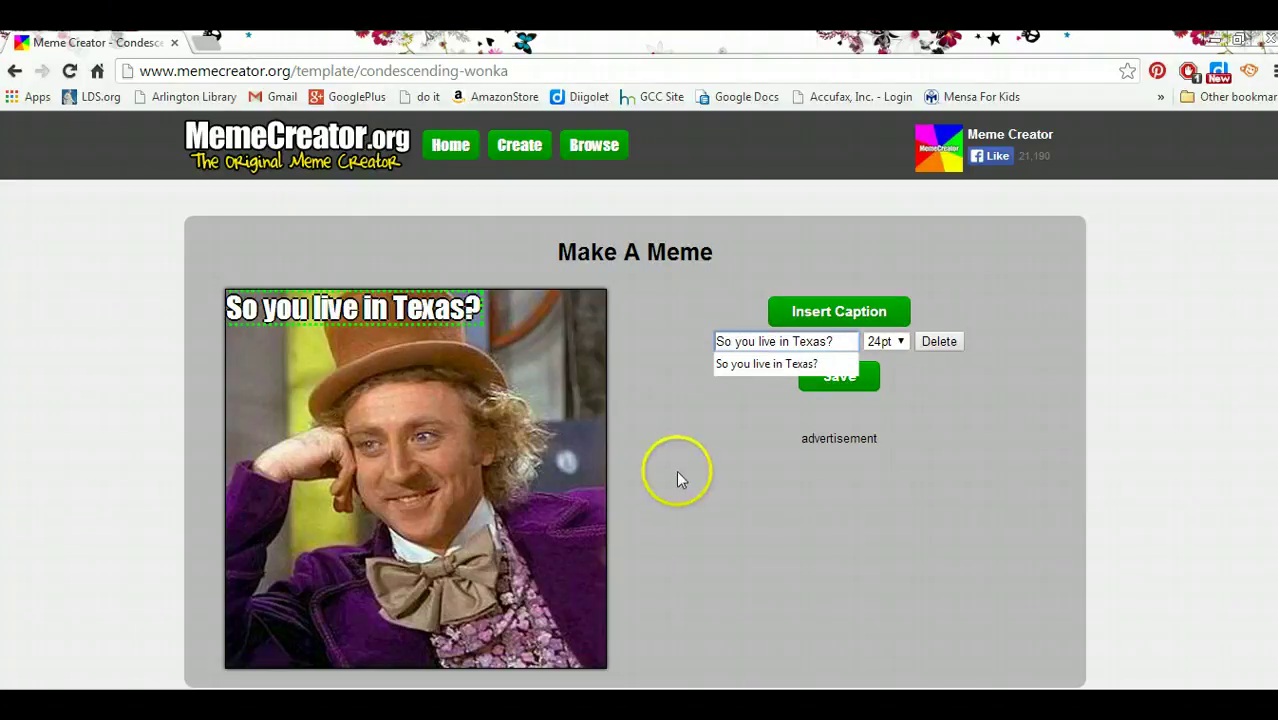
click(802, 305)
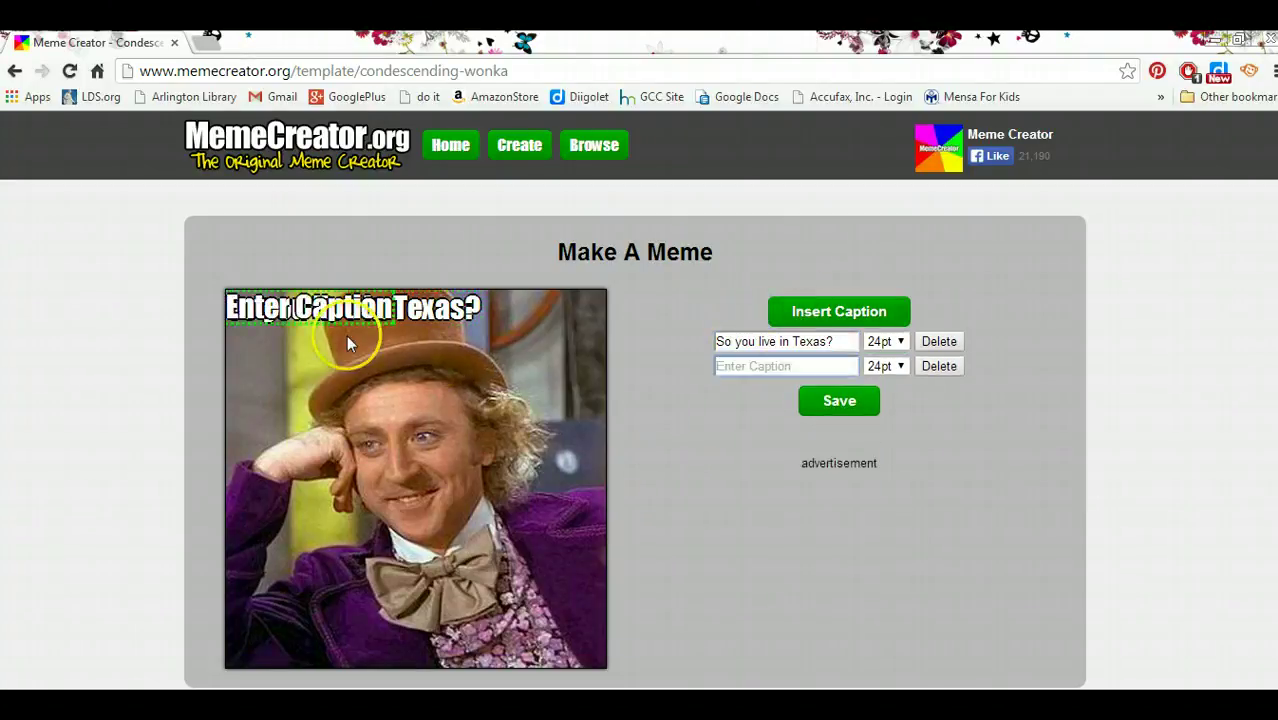
Move the new caption to the image bottom and type 'You must be the luckiest person in the world.'
drag(341, 321, 351, 605)
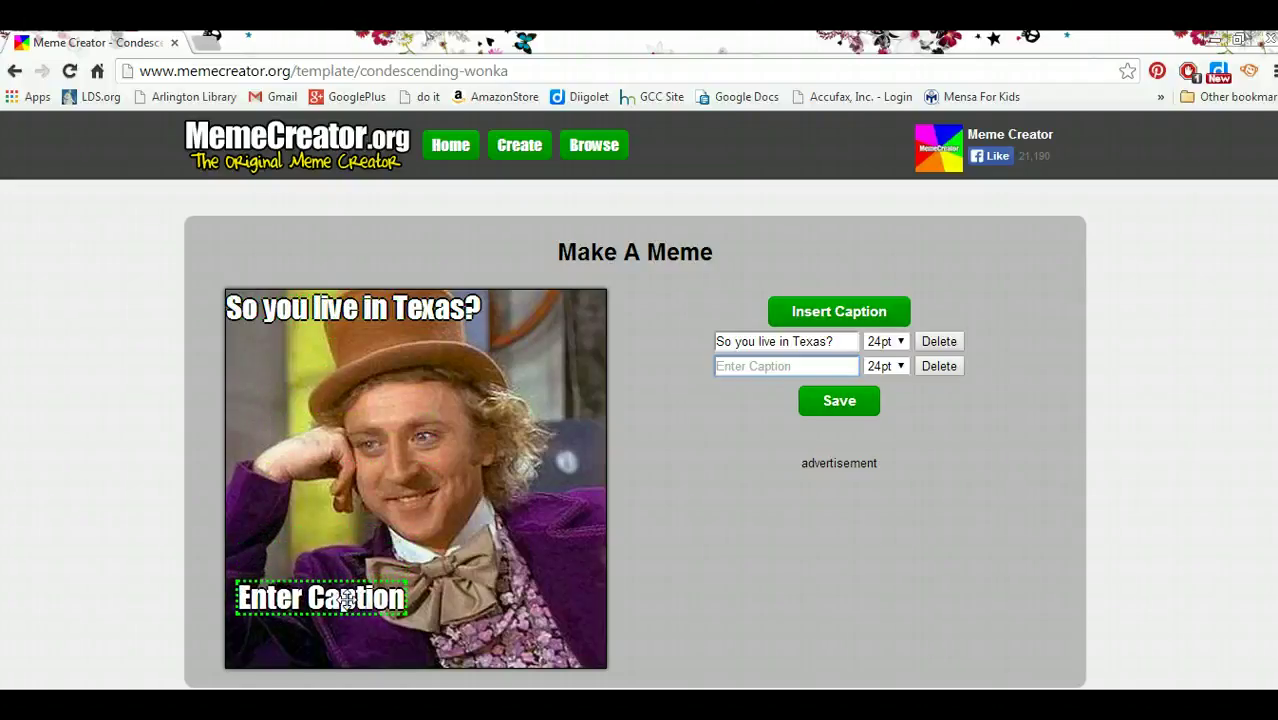
click(744, 366)
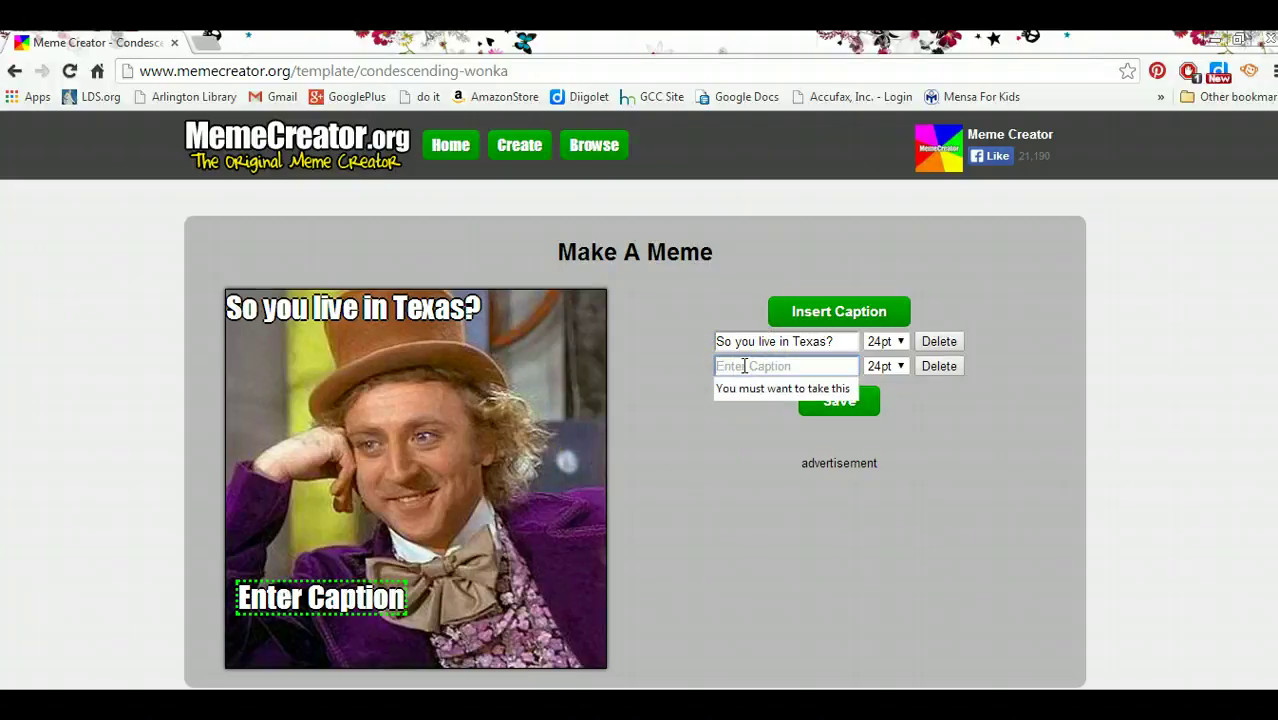
text(You must )
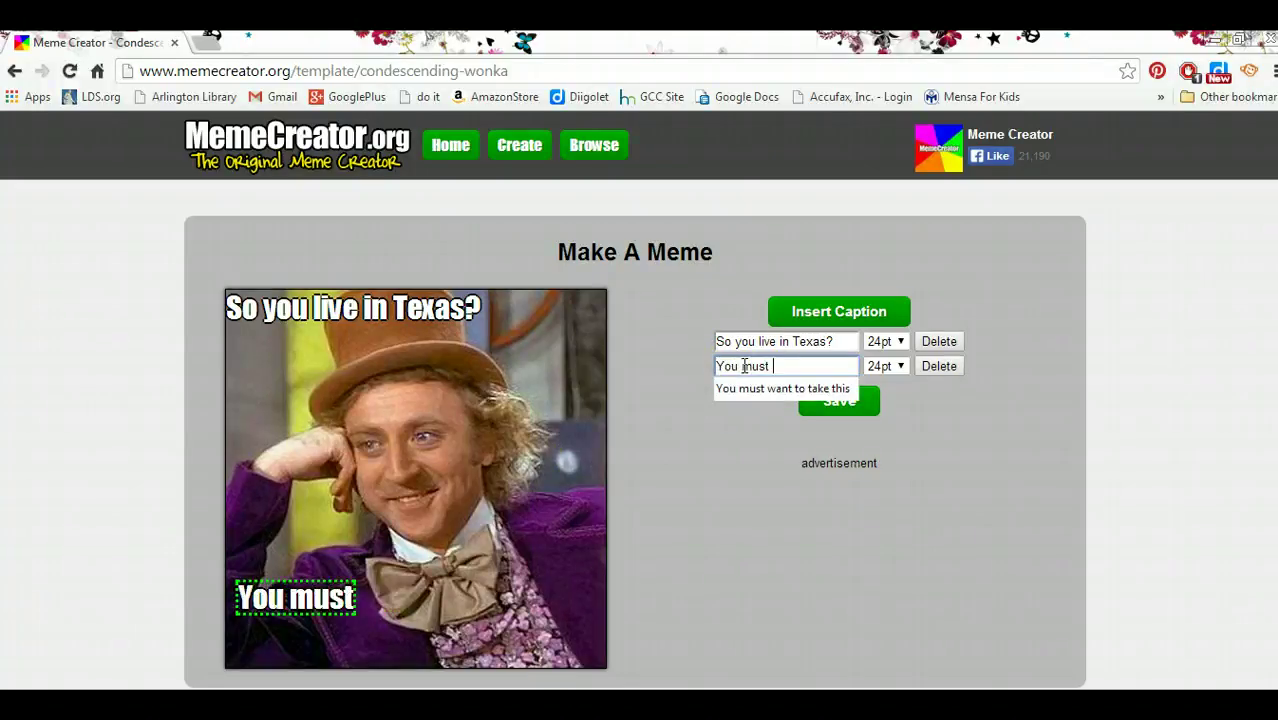
text(be the luck)
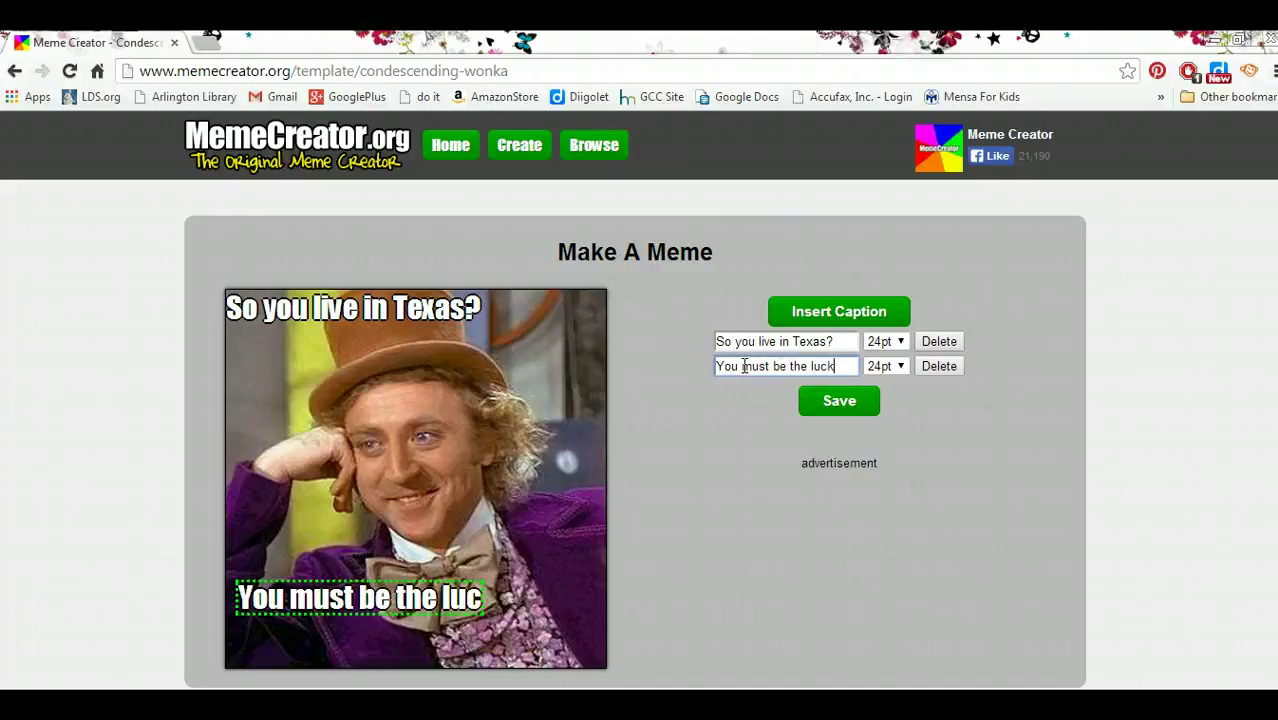
text(iest per)
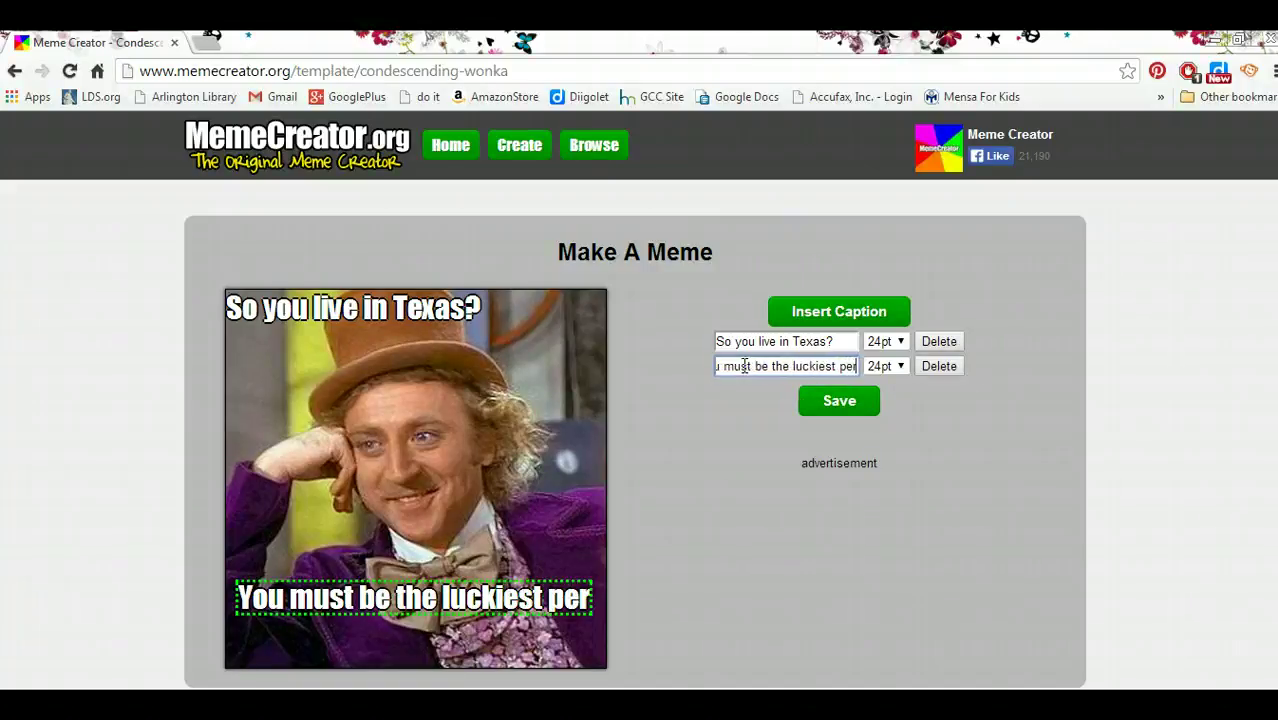
text(son in the world)
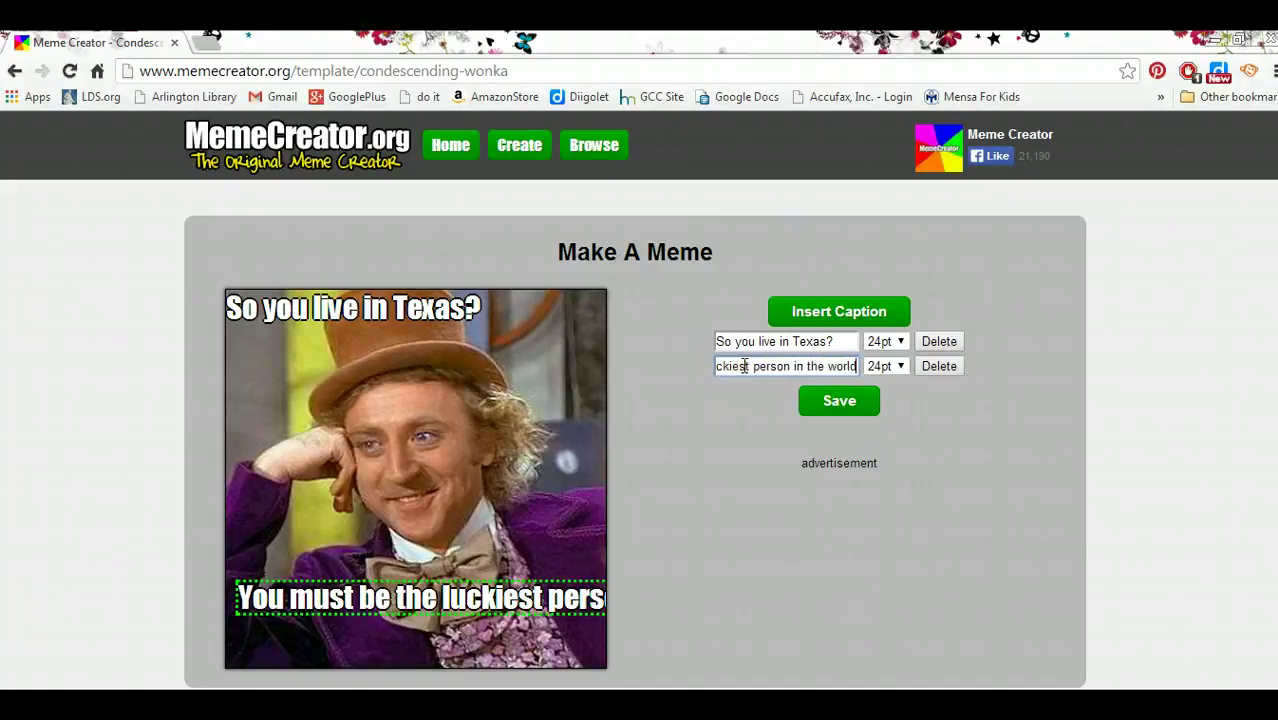
text(.)
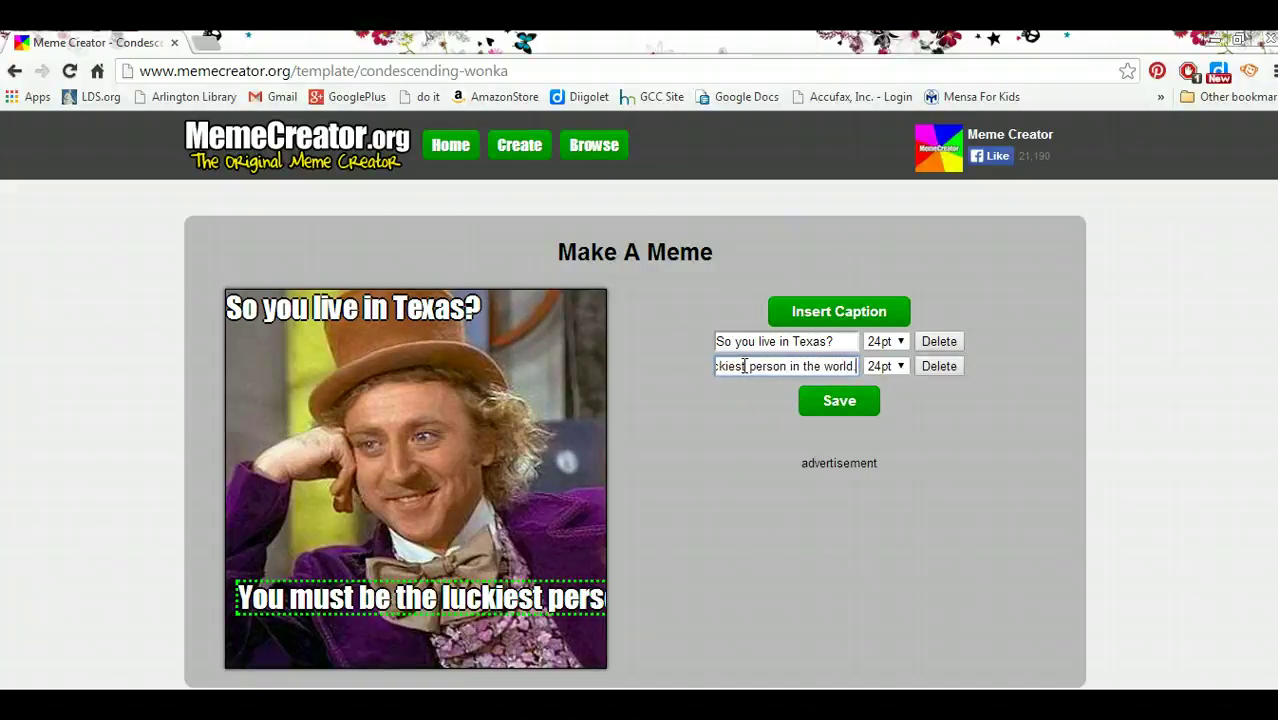
click(899, 366)
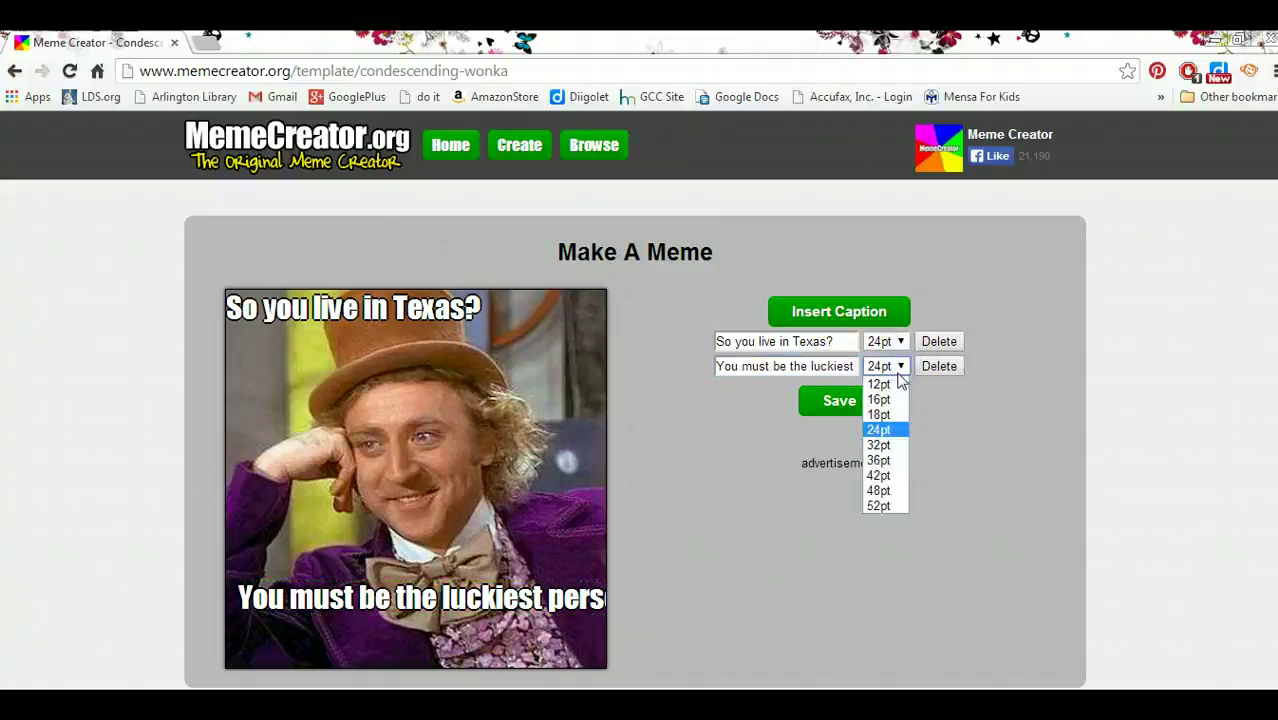
Try 12pt then 16pt for the bottom caption and nudge it lower
click(888, 384)
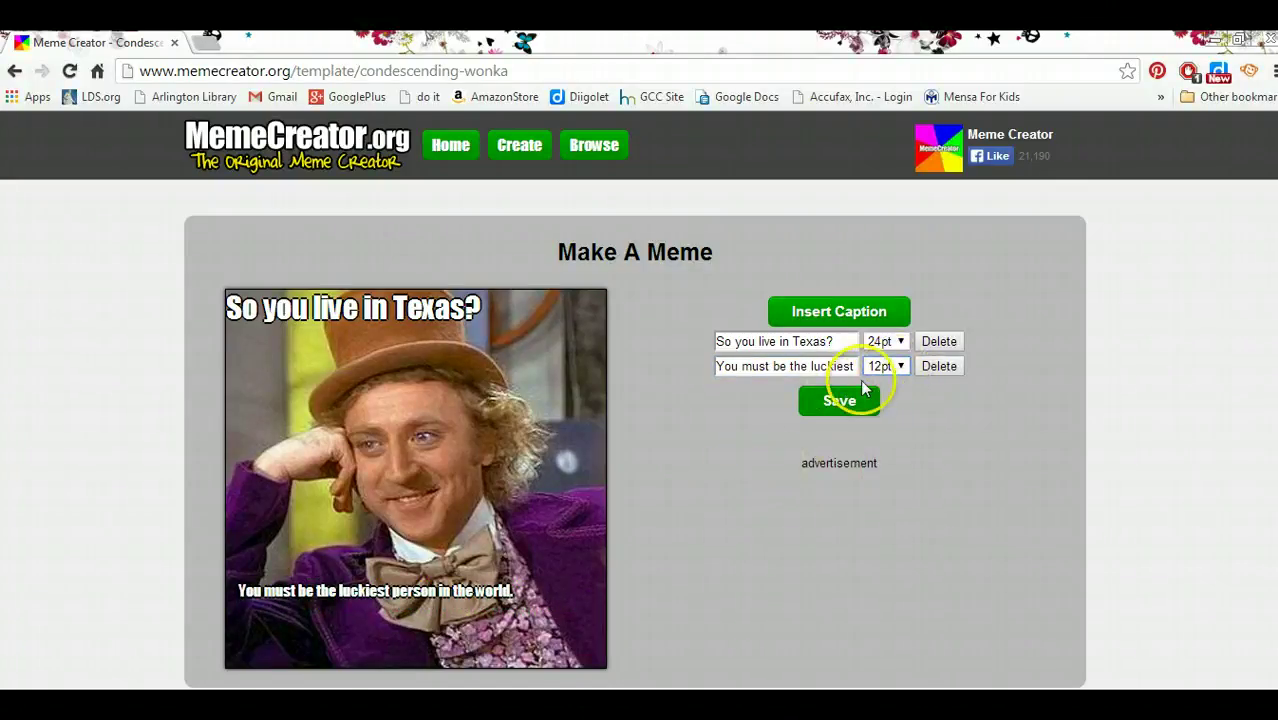
click(900, 367)
click(880, 400)
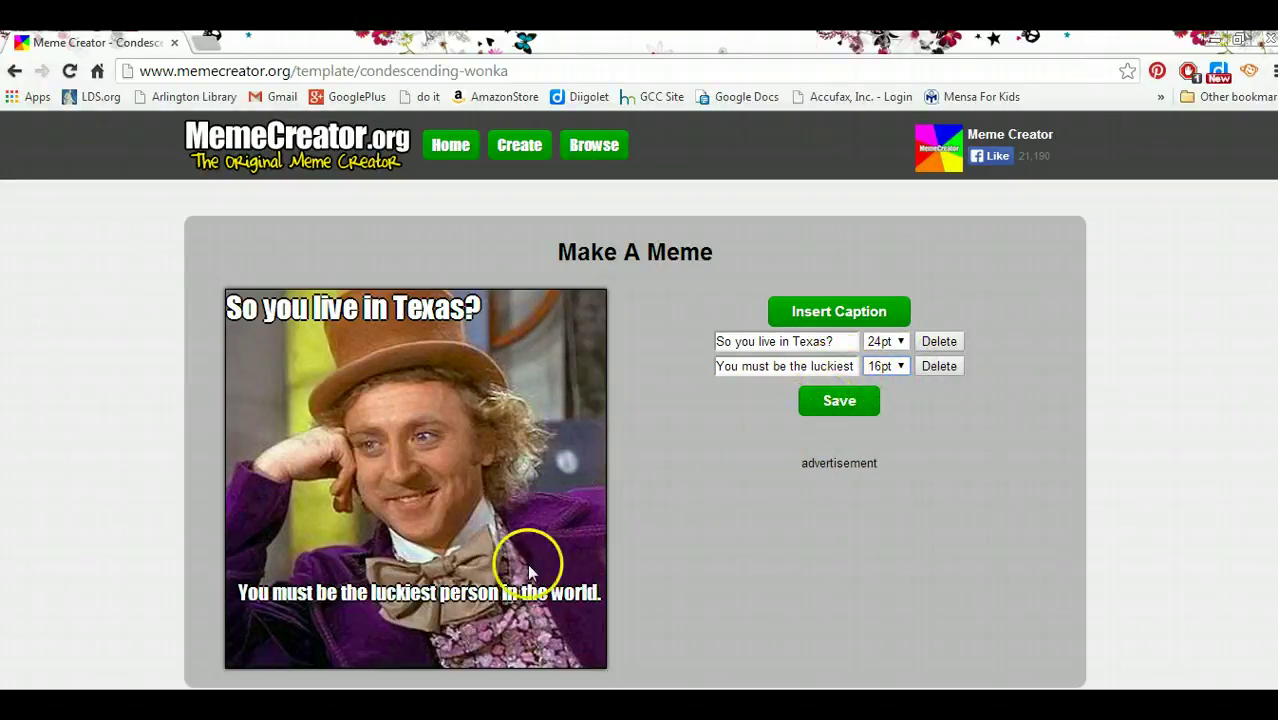
drag(490, 588, 491, 620)
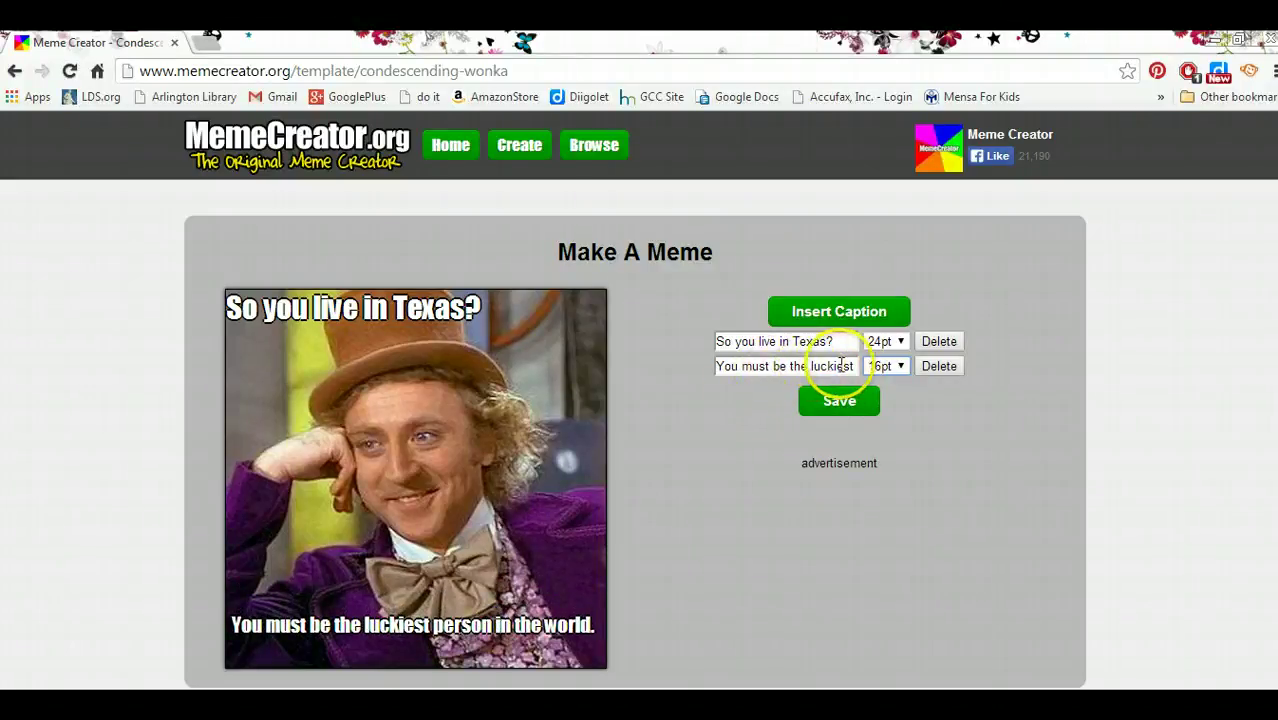
Trim the caption to 'You must be the luckiest', set it to 24pt, and raise it slightly
drag(849, 366, 993, 371)
key(ctrl+c)
key(BackSpace)
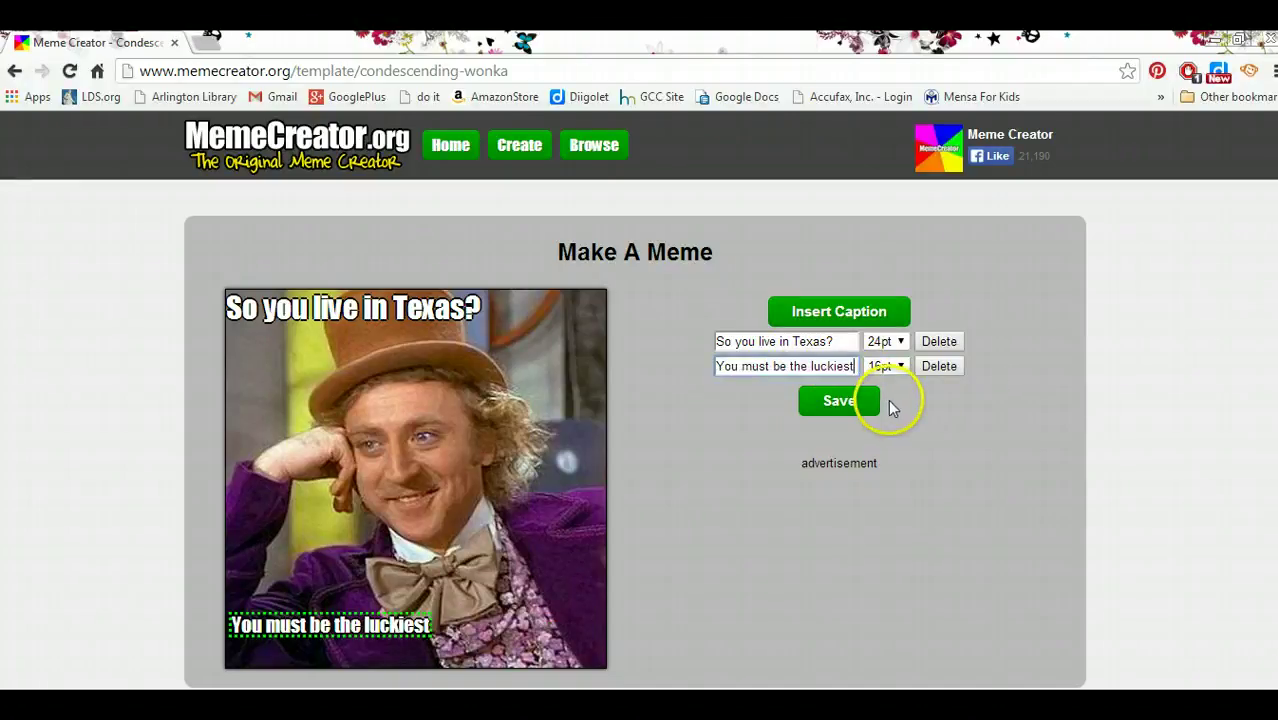
click(901, 367)
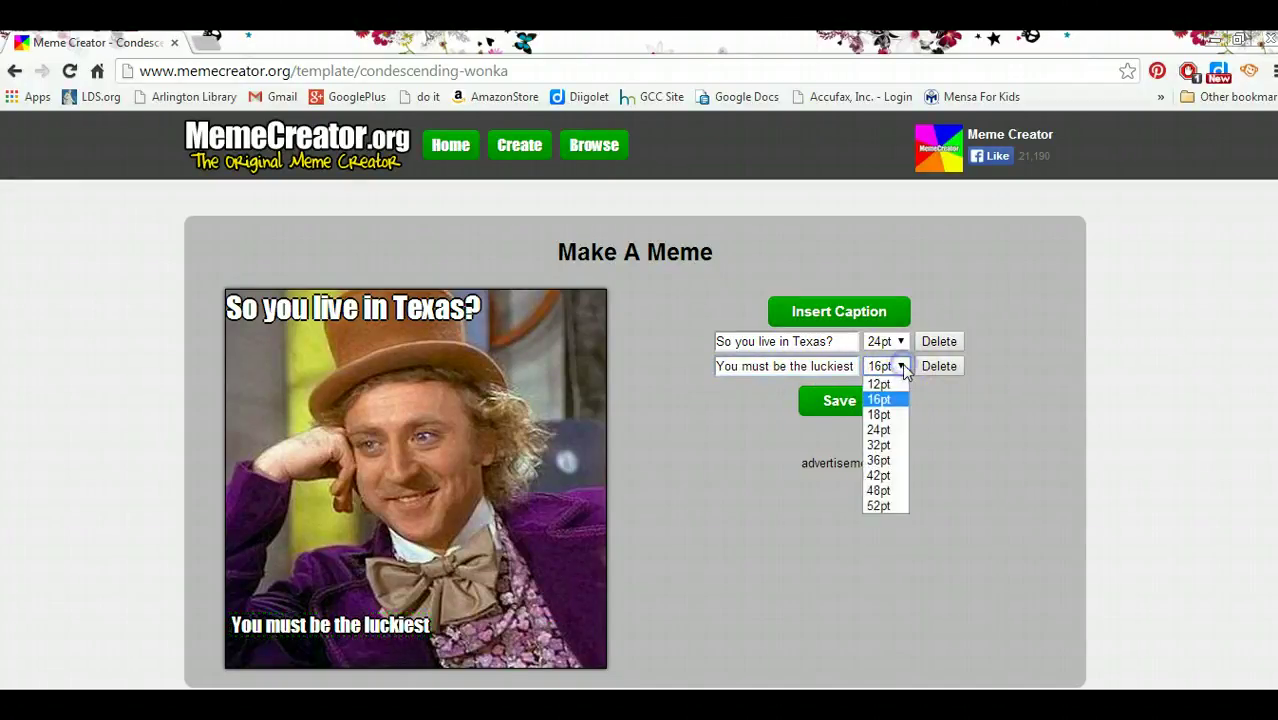
click(884, 429)
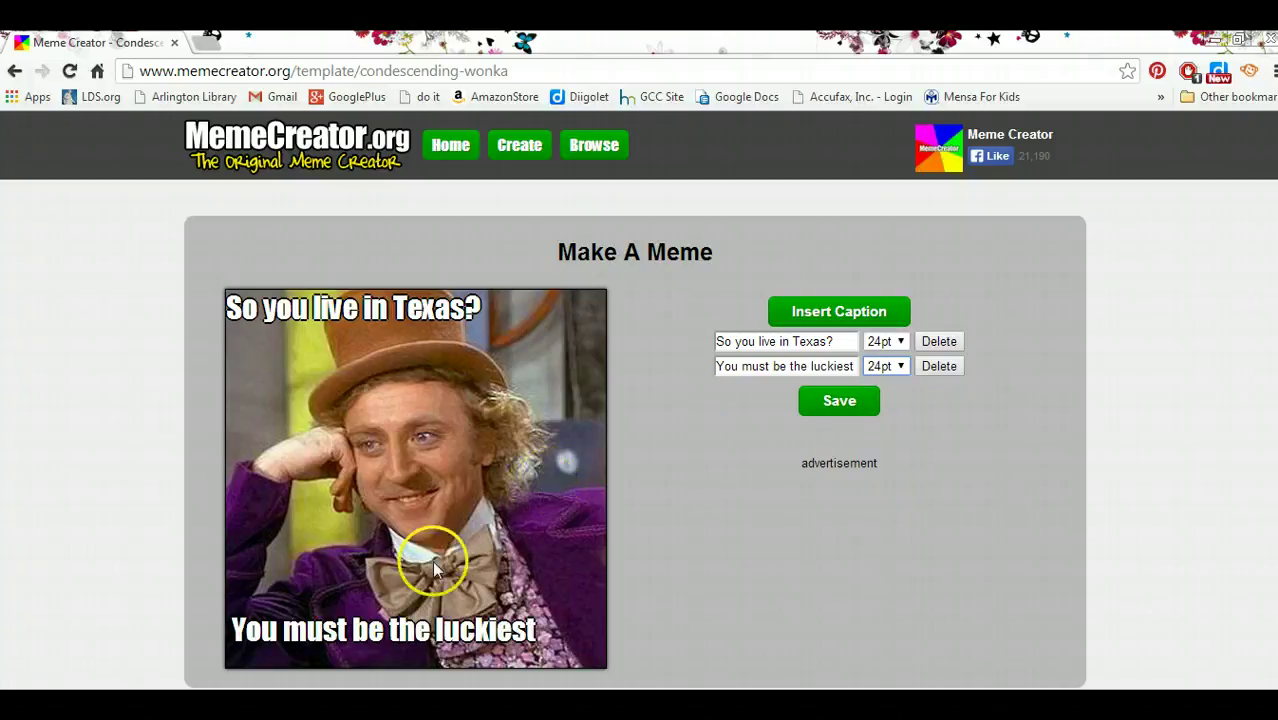
drag(379, 623, 377, 592)
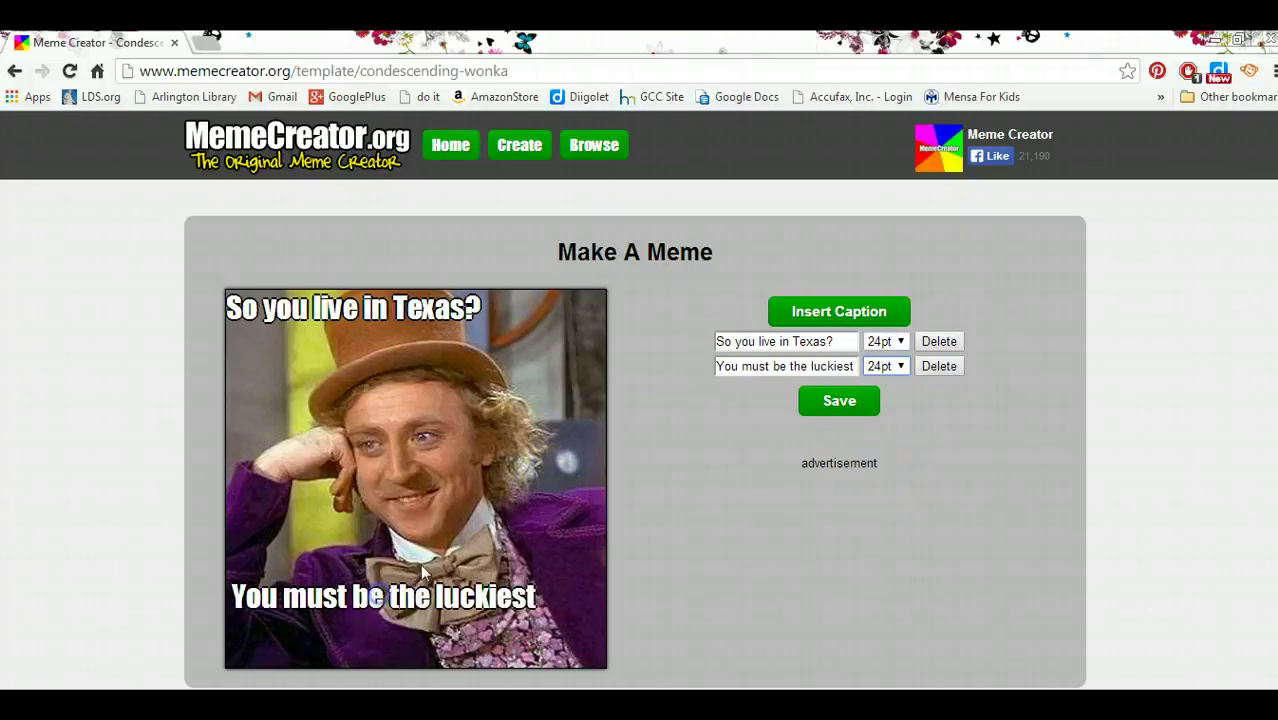
Paste 'person in the world.' into a third bottom caption and centre the luckiest line above it
click(824, 310)
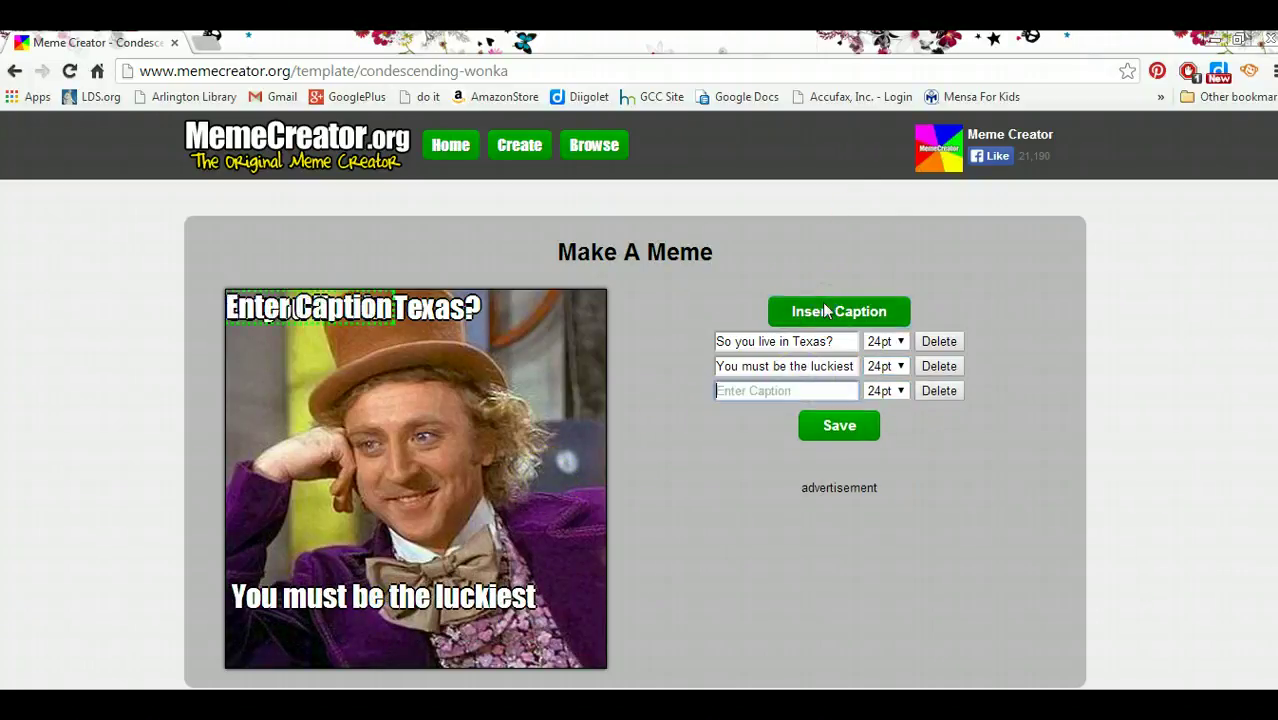
drag(371, 300, 422, 640)
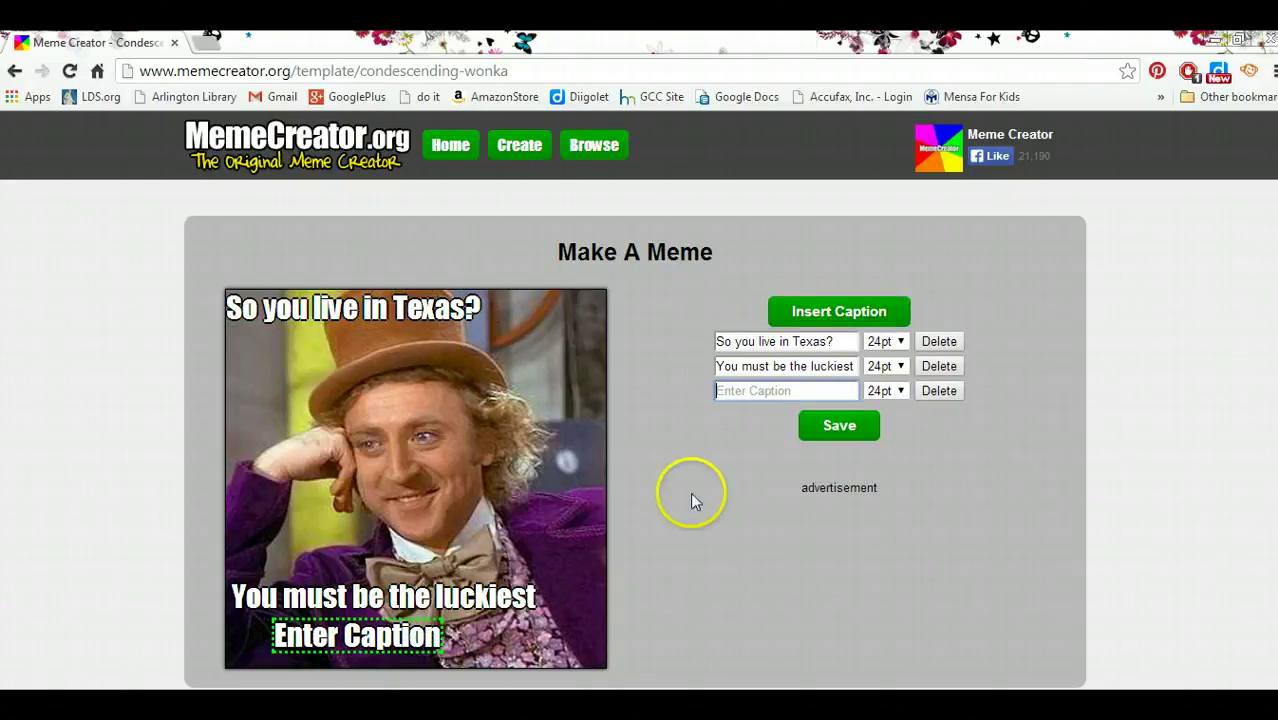
key(ctrl+v)
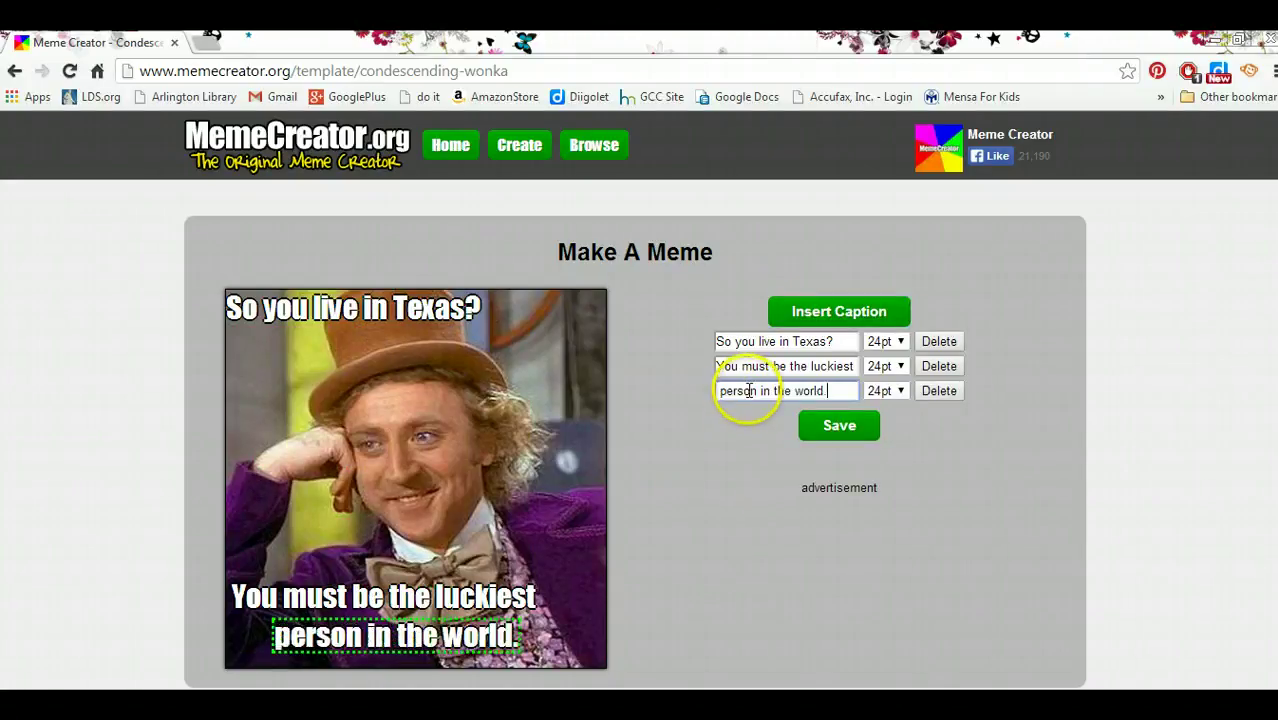
click(717, 393)
key(Delete)
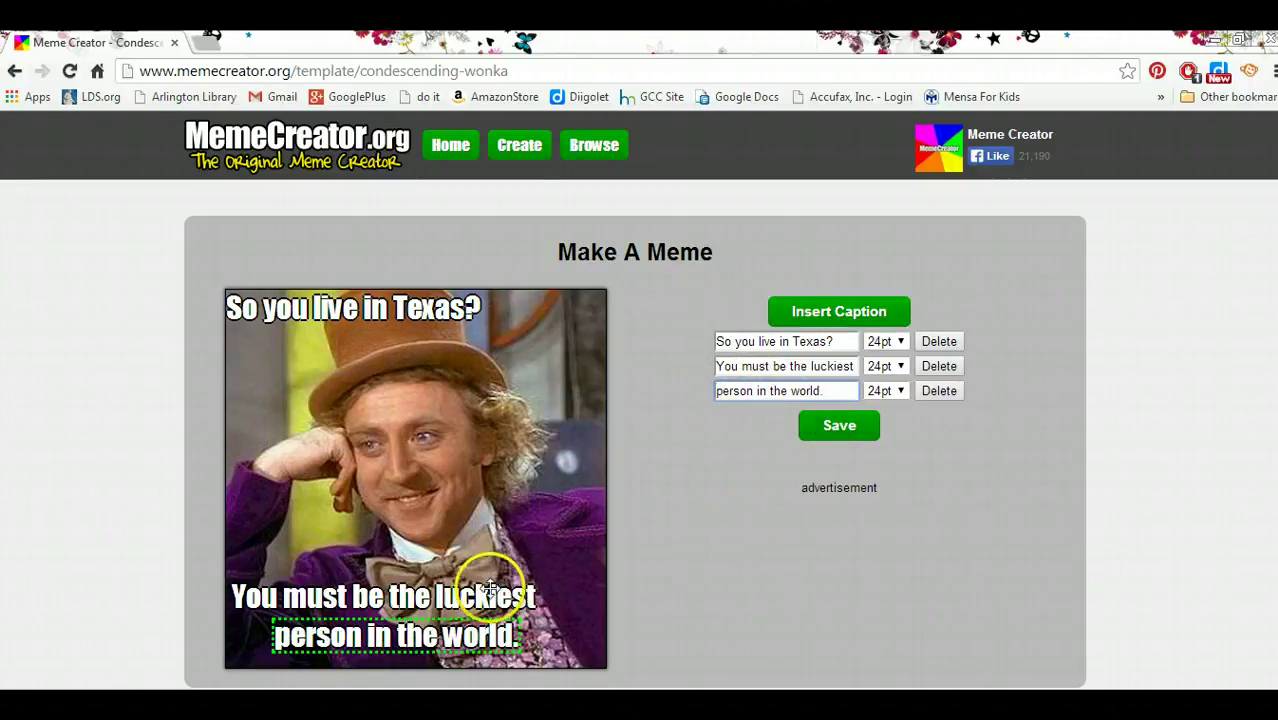
drag(490, 590, 481, 614)
click(642, 571)
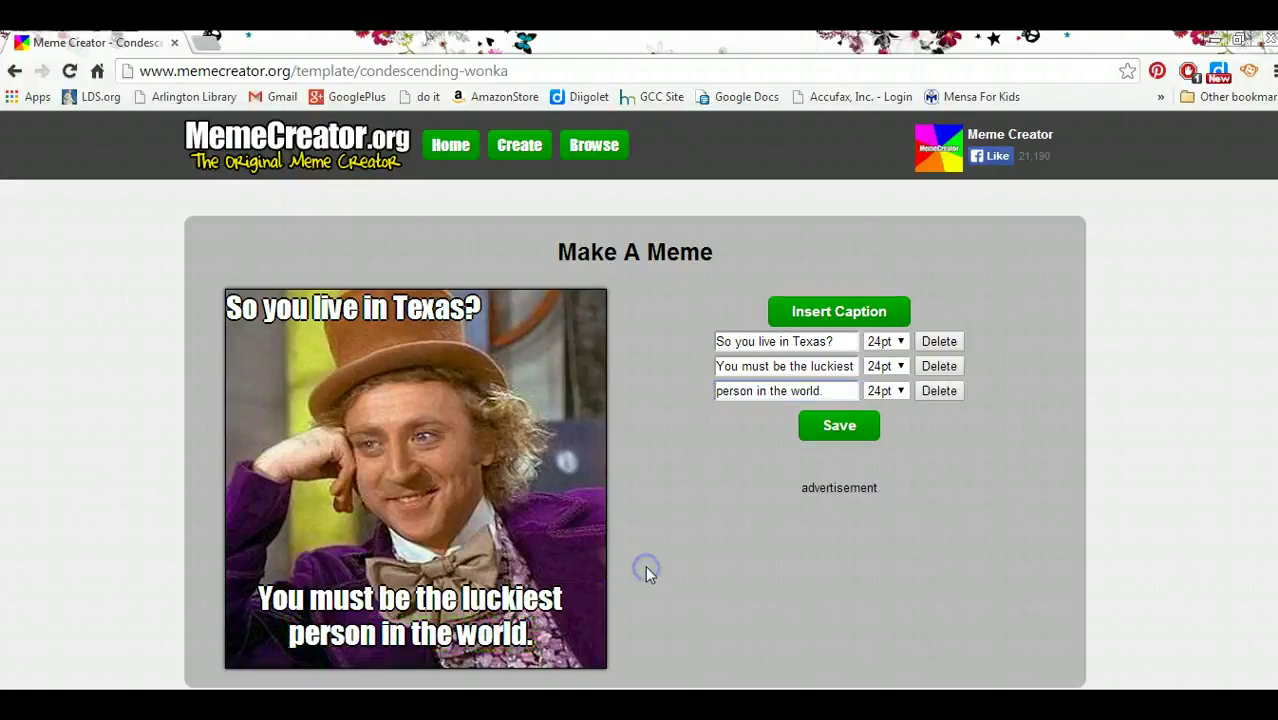
Save the Texas Wonka meme and review its finished page with both captions
click(852, 427)
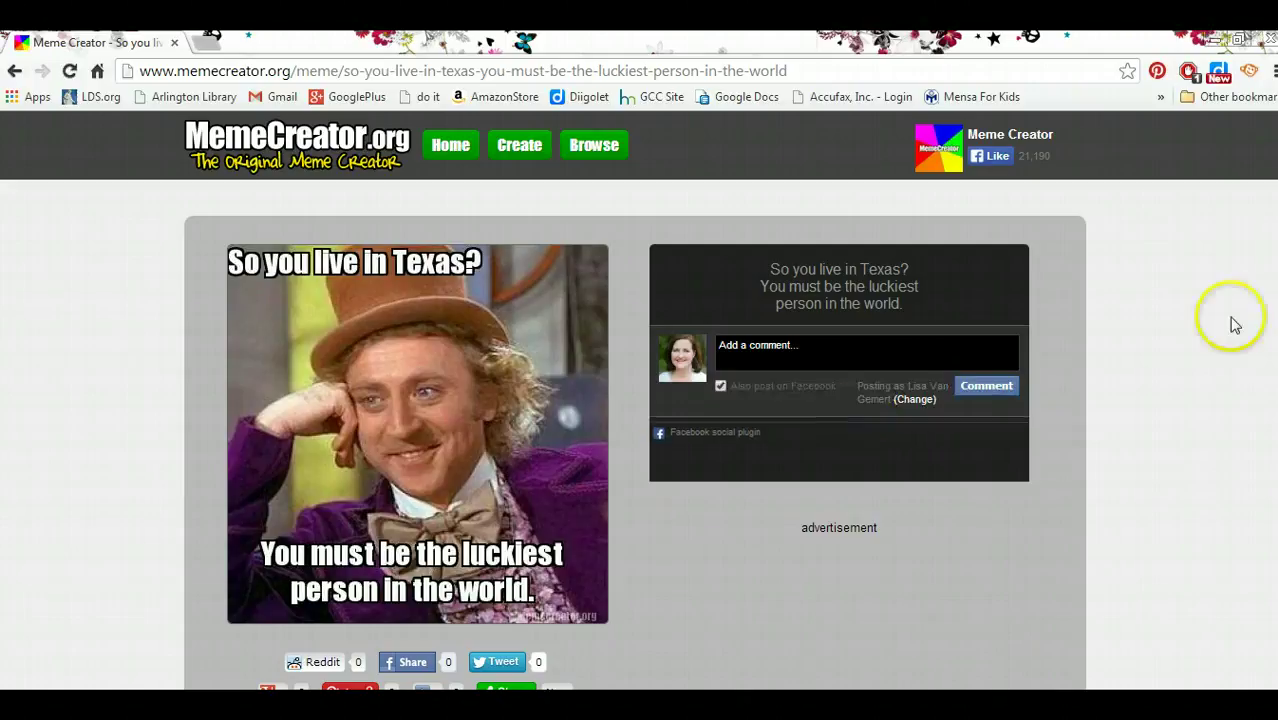
scroll(635, 430, down, 2)
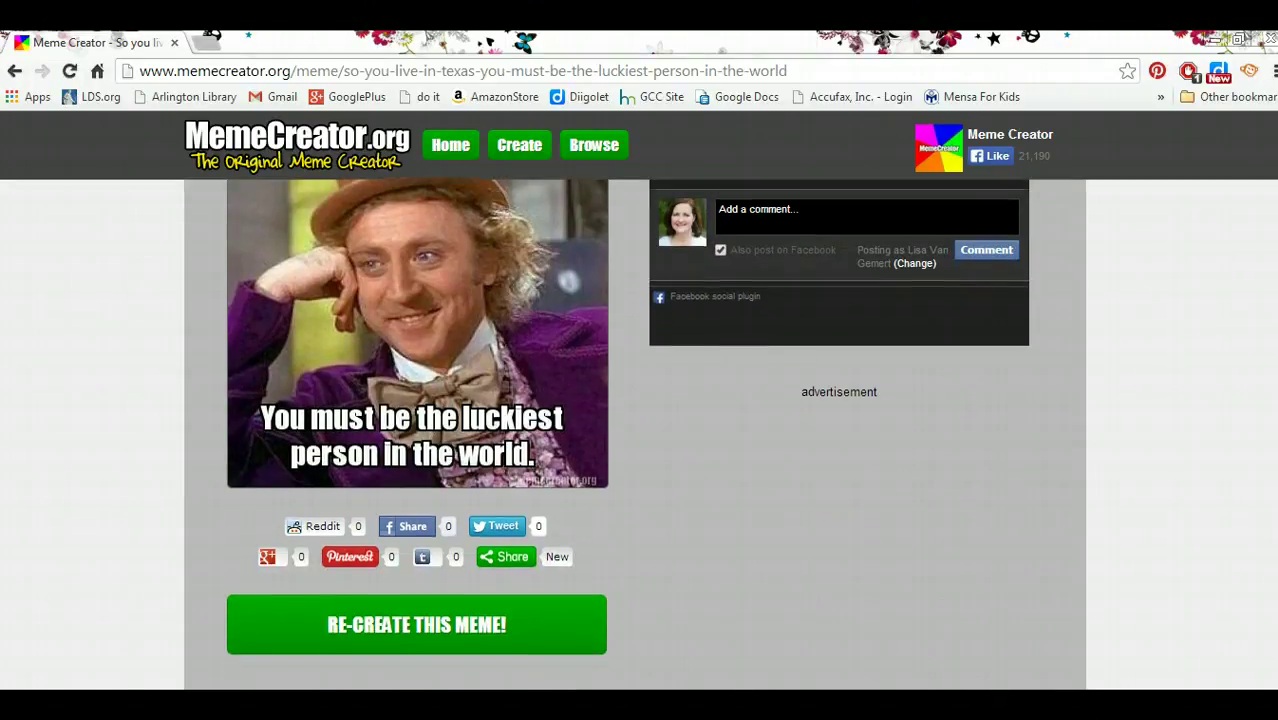
scroll(635, 430, up, 1)
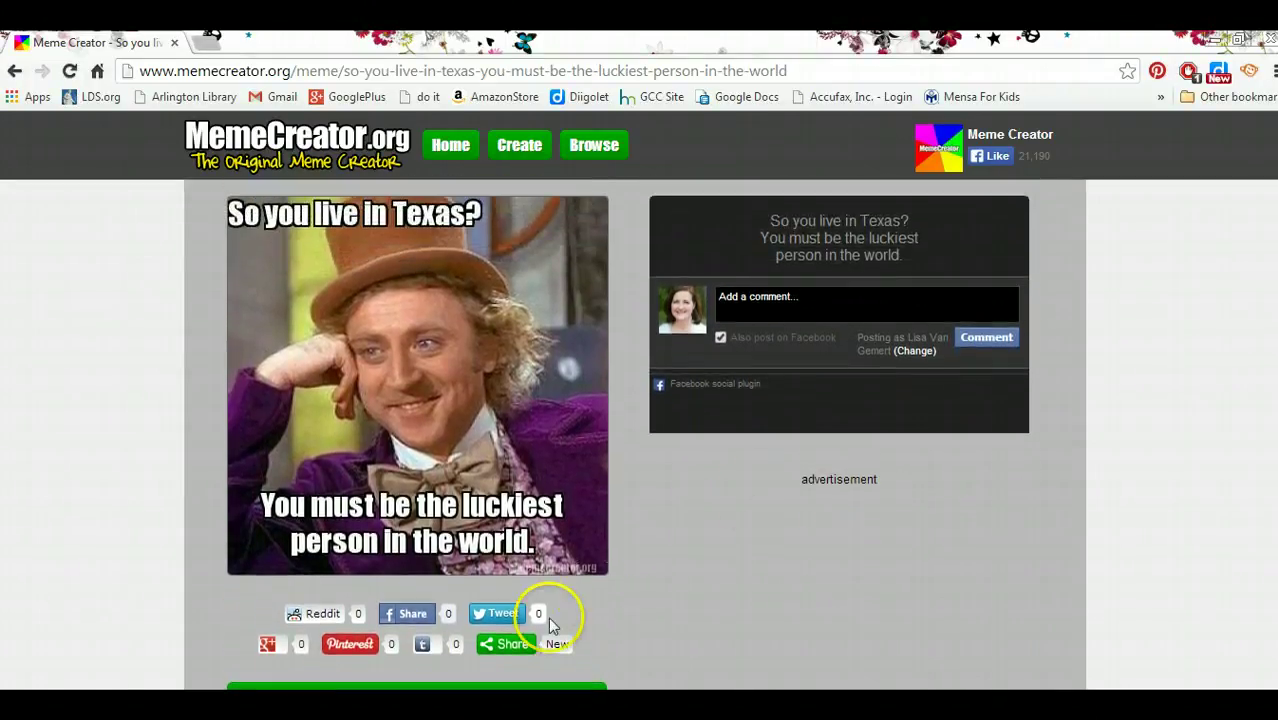
Open and close the meme's Share popup, then bring up the Windows Start menu
click(511, 644)
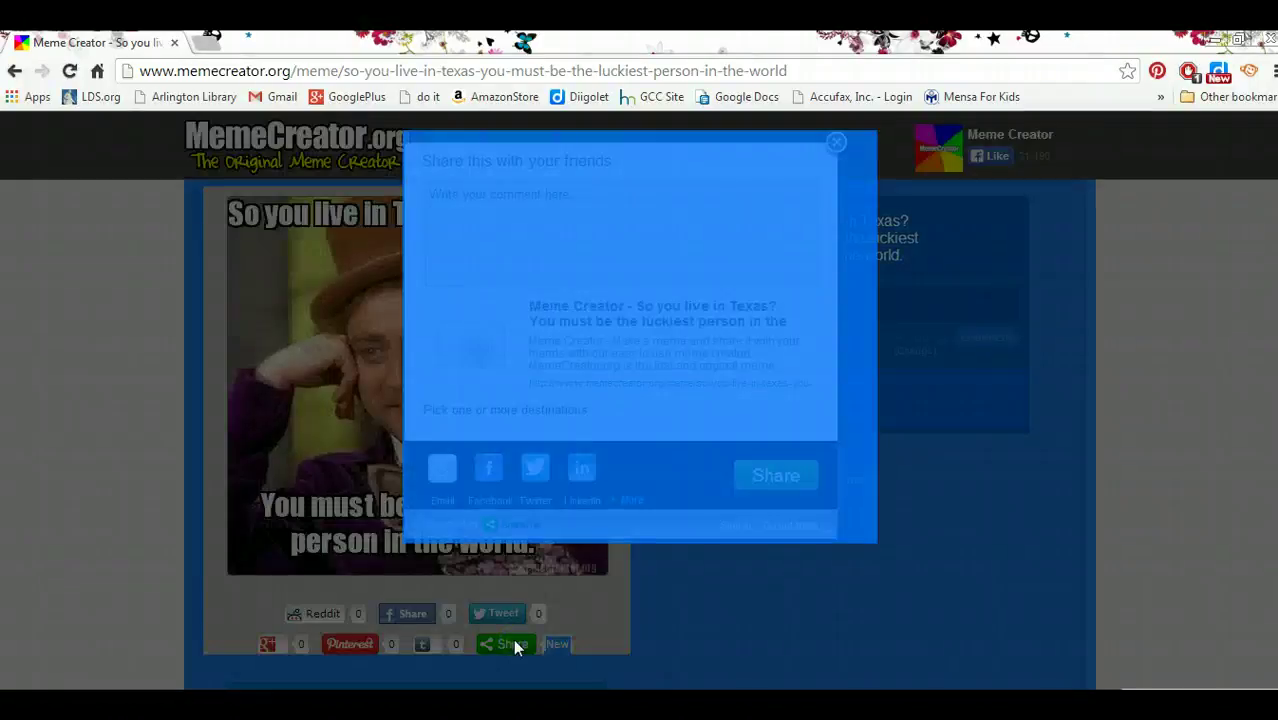
click(837, 146)
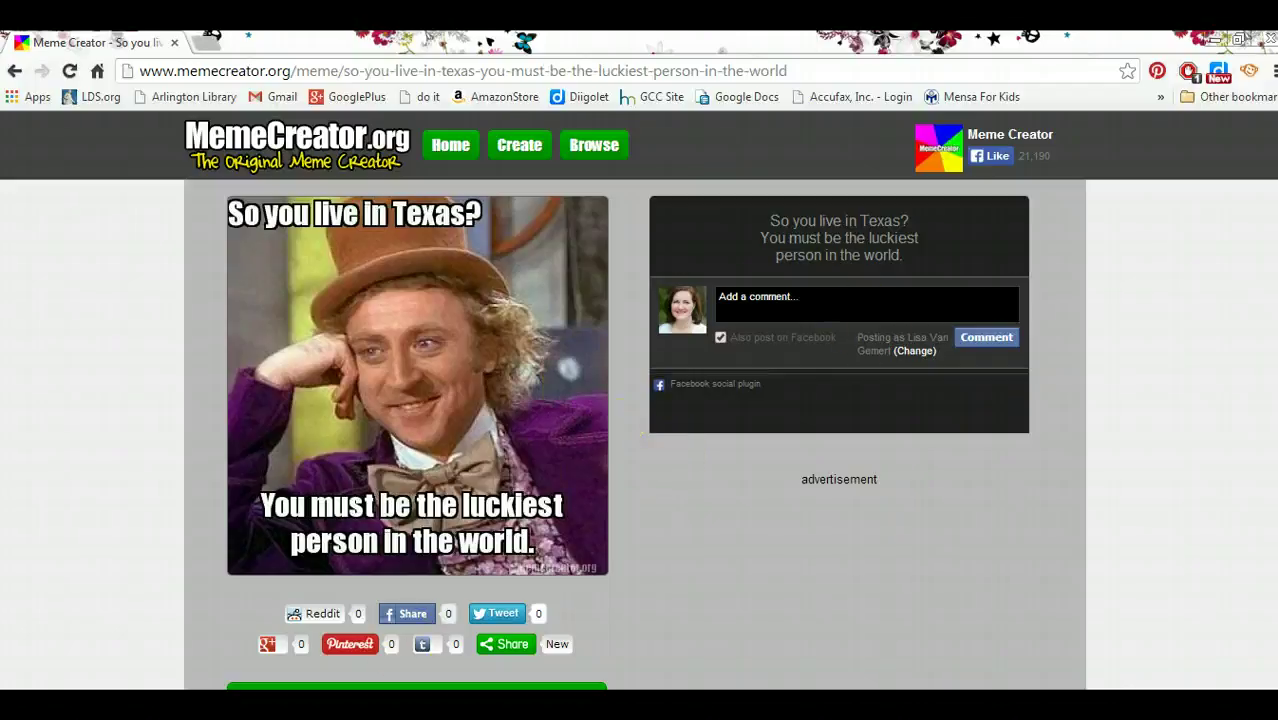
click(30, 702)
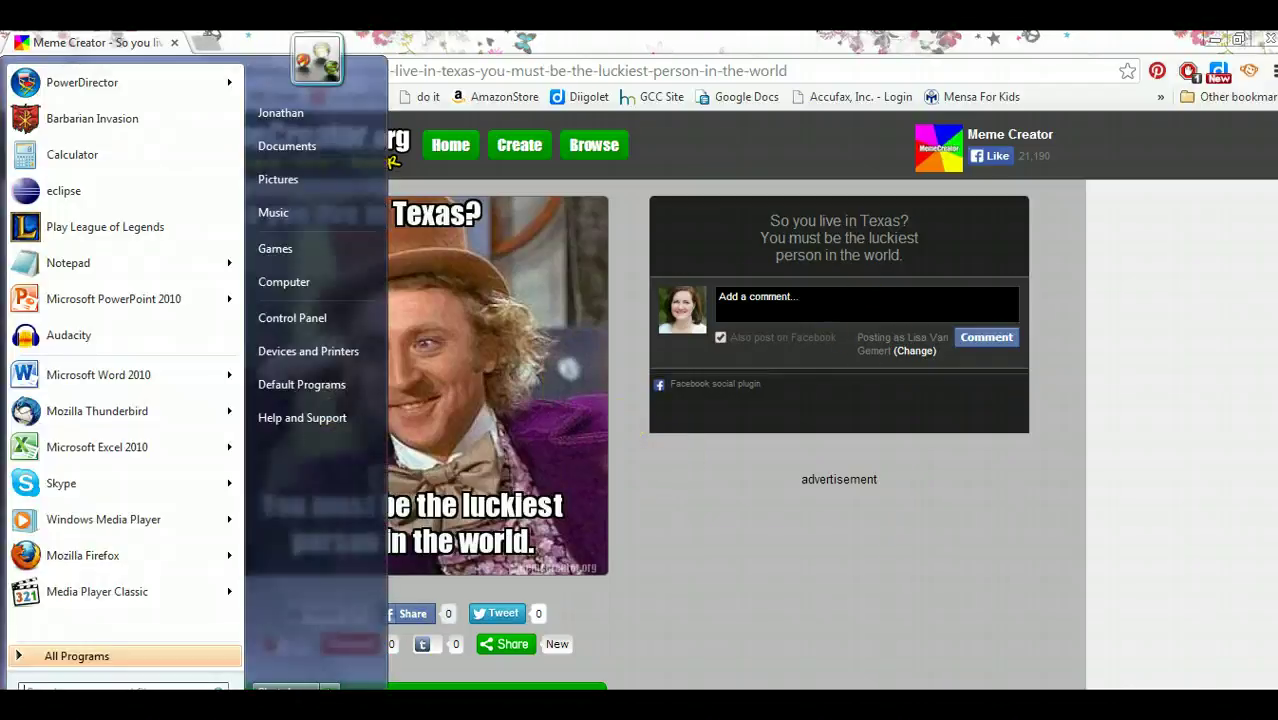
Start PowerPoint 2010 and put a screenshot of the browser's meme page onto the first slide
click(115, 307)
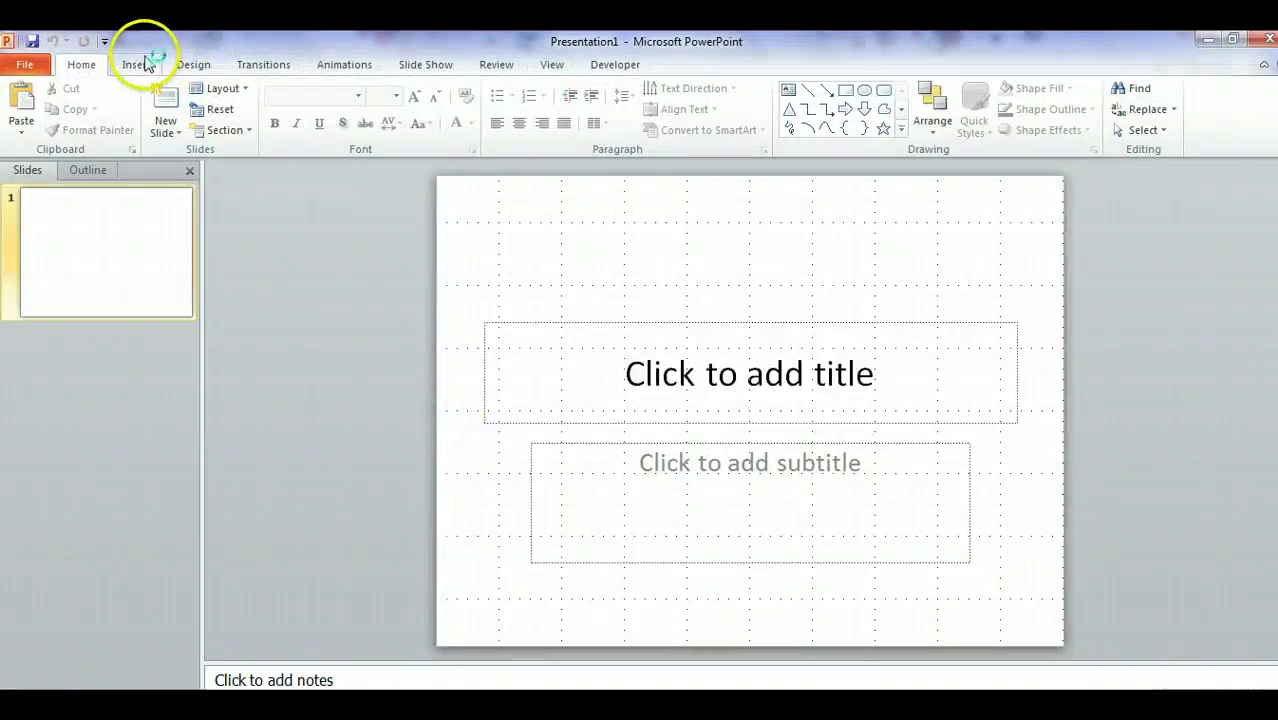
click(150, 65)
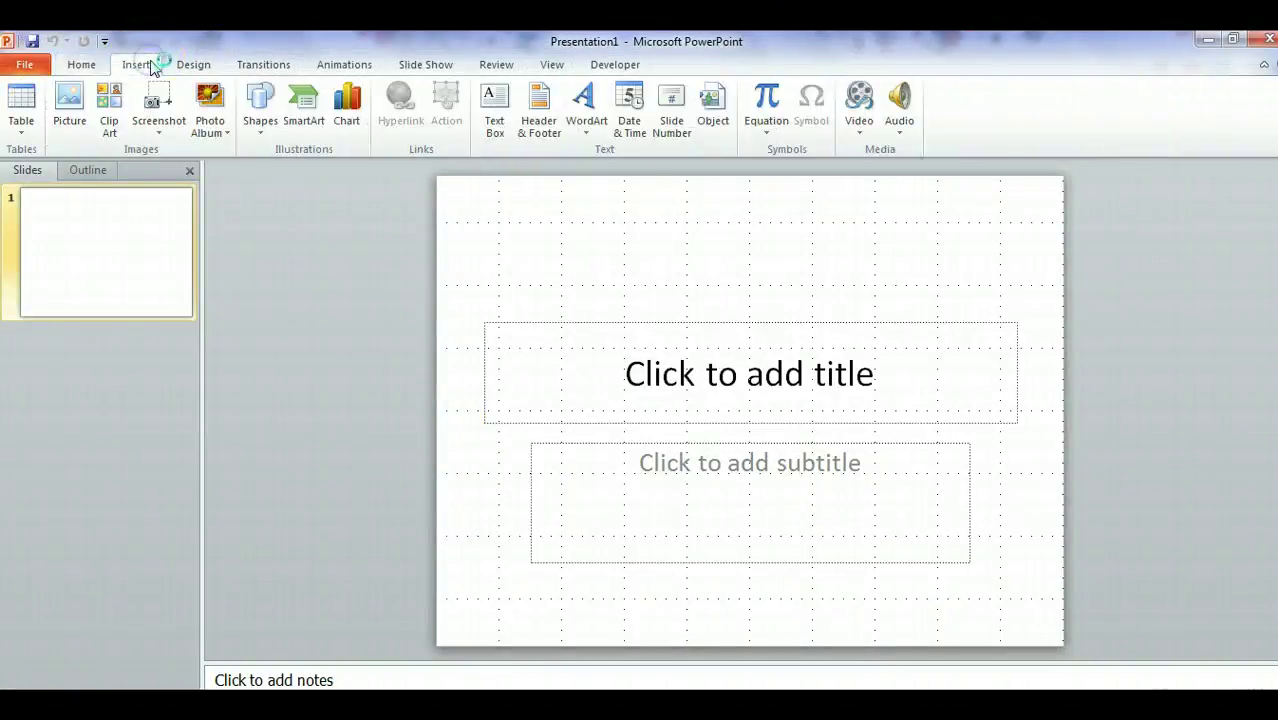
click(158, 105)
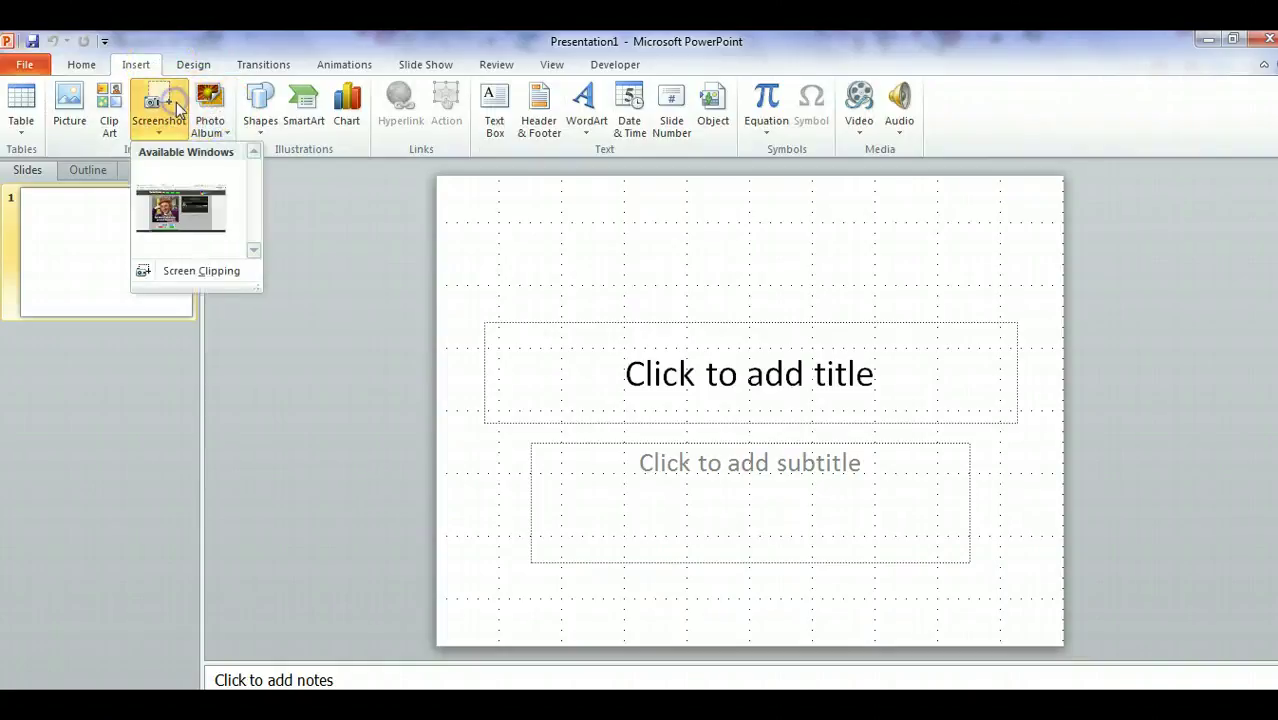
click(168, 220)
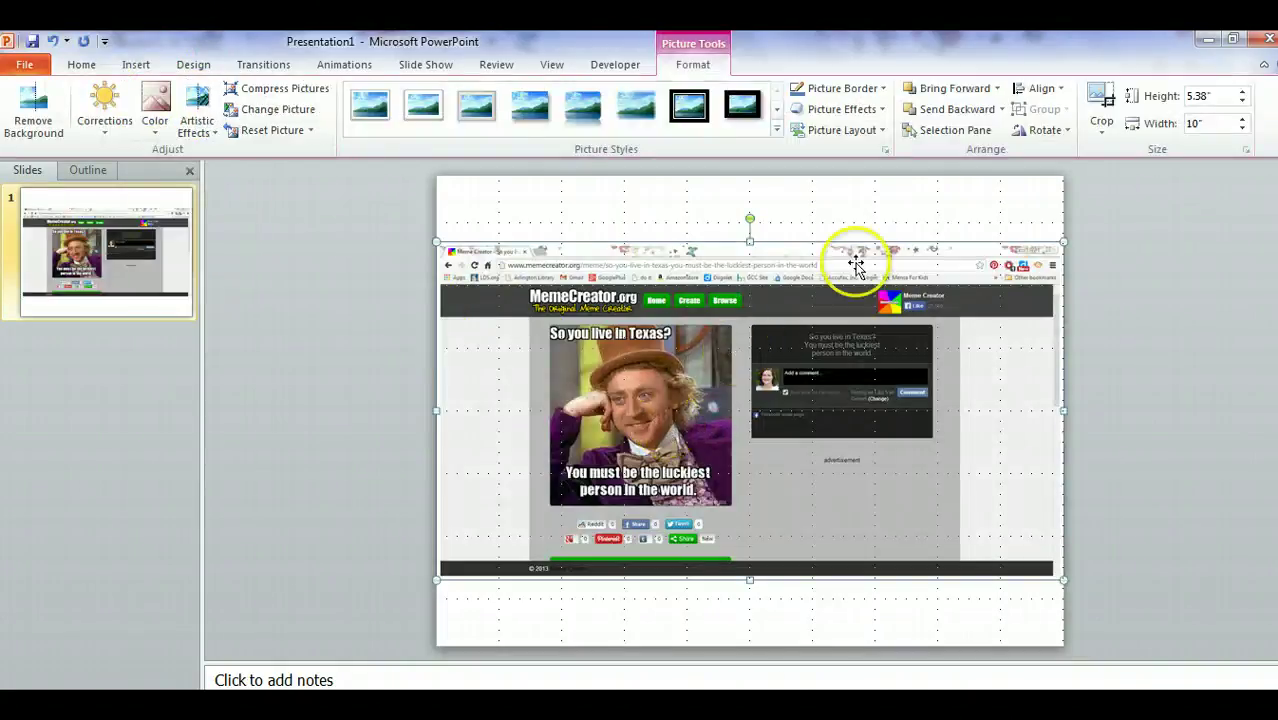
Crop the screenshot's right, left and top edges in to the captioned Wonka image
click(1100, 105)
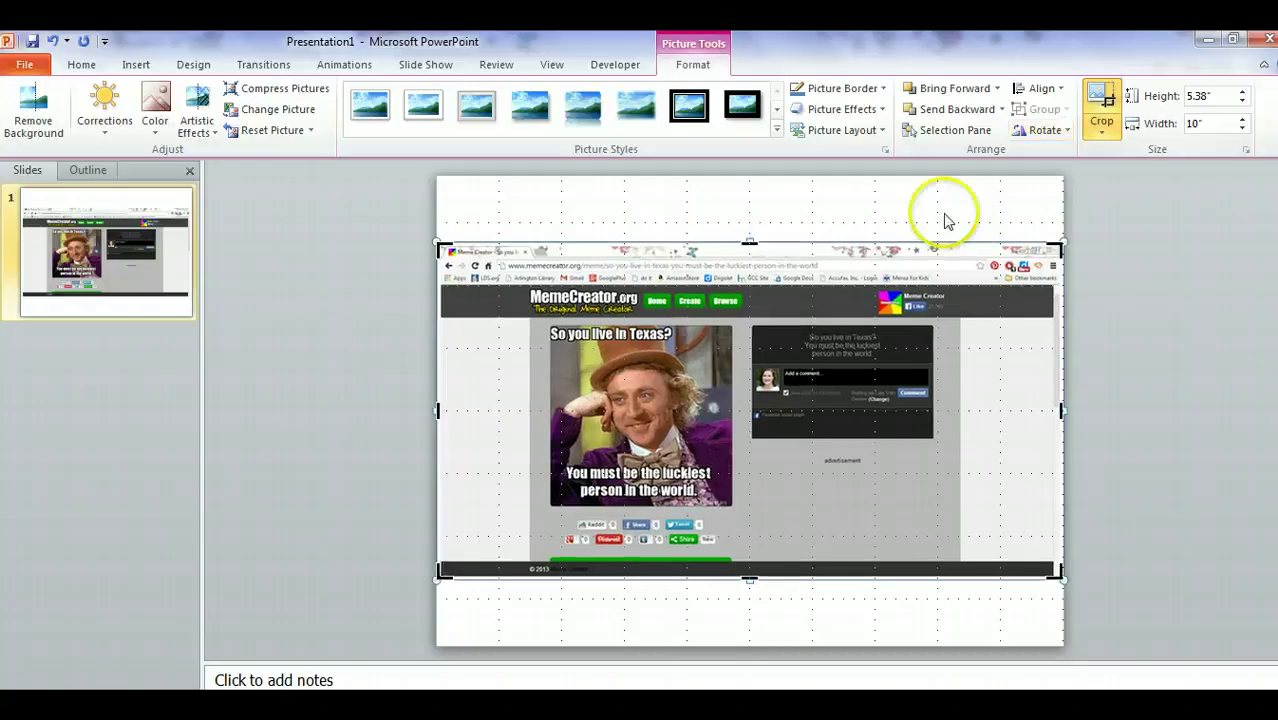
drag(1060, 410, 732, 408)
drag(608, 568, 586, 506)
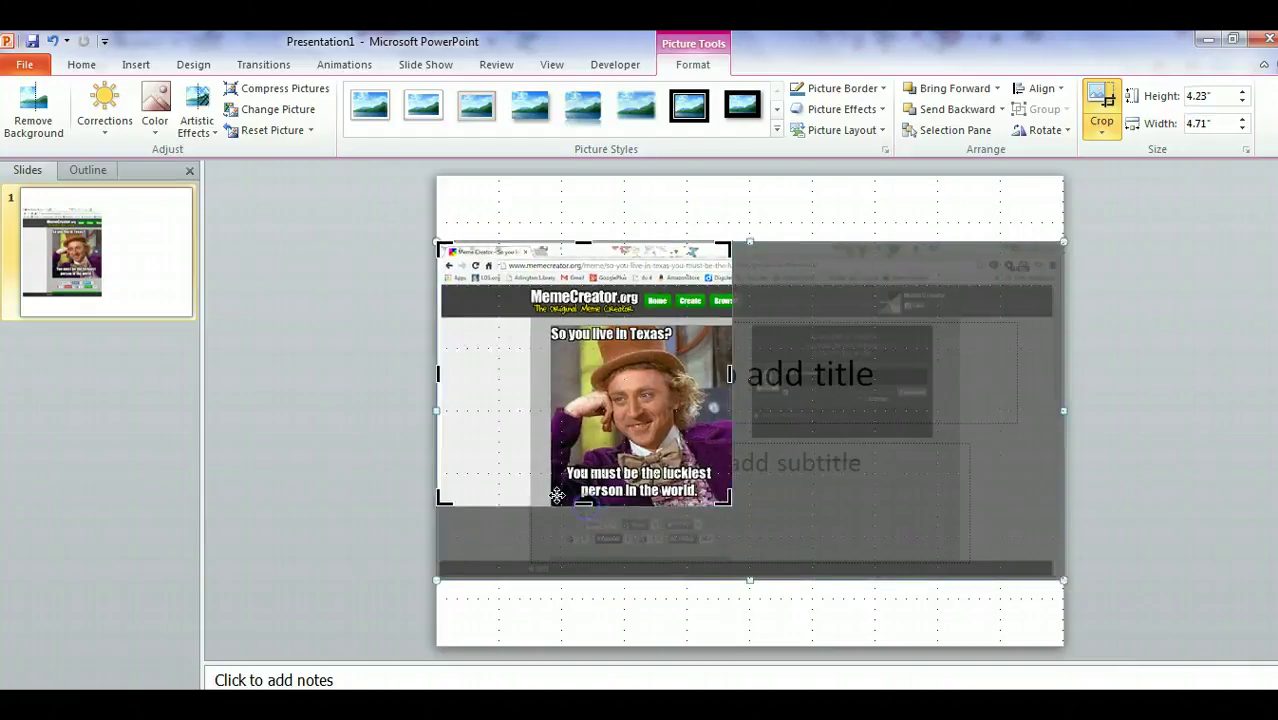
drag(435, 373, 551, 374)
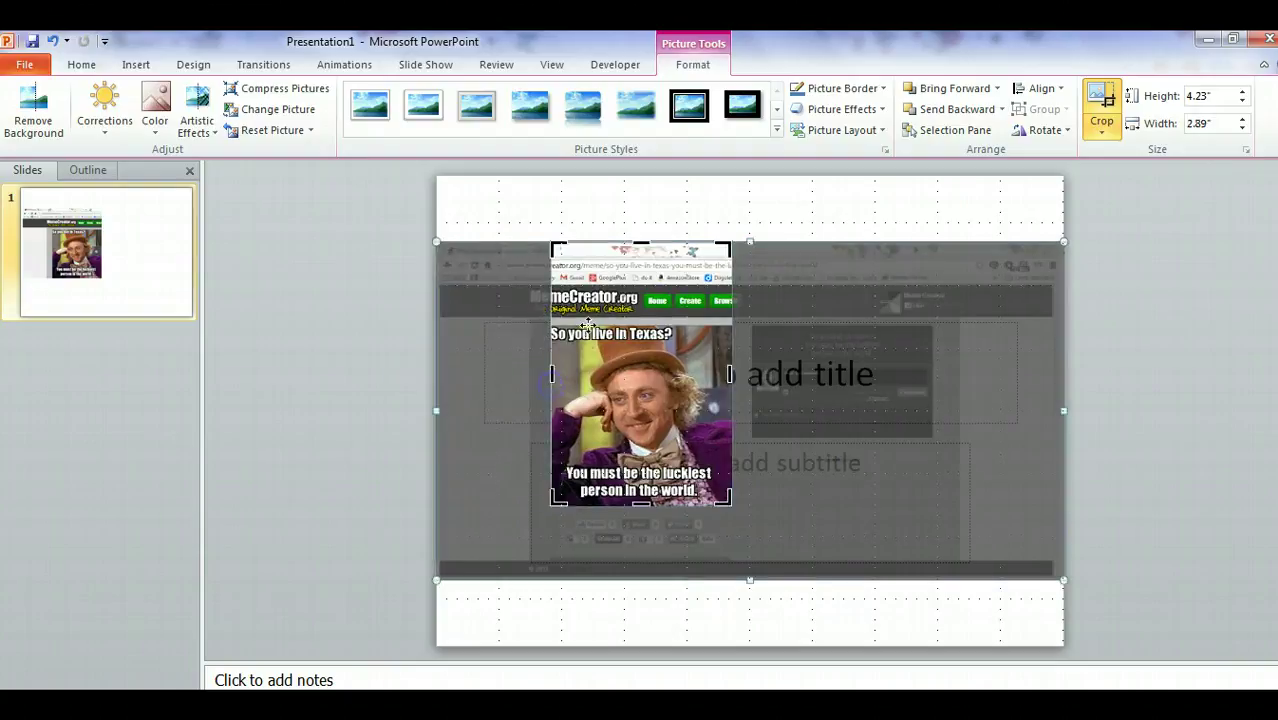
click(543, 368)
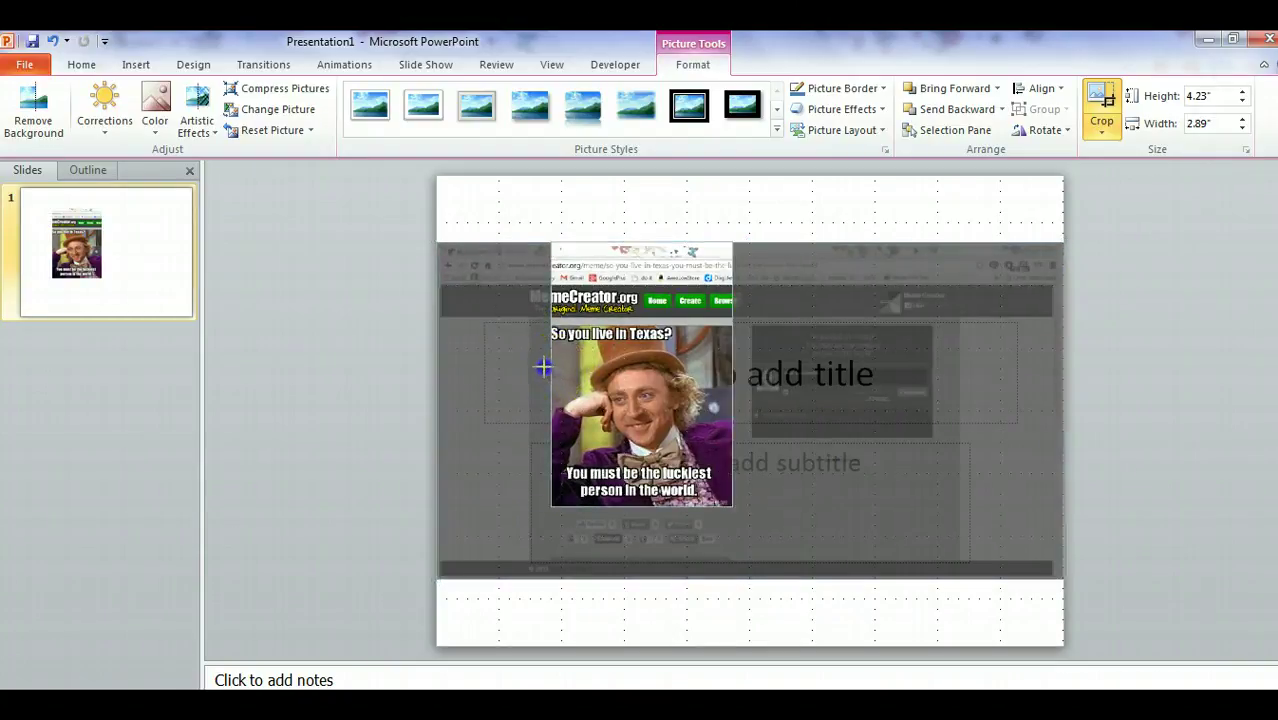
click(548, 368)
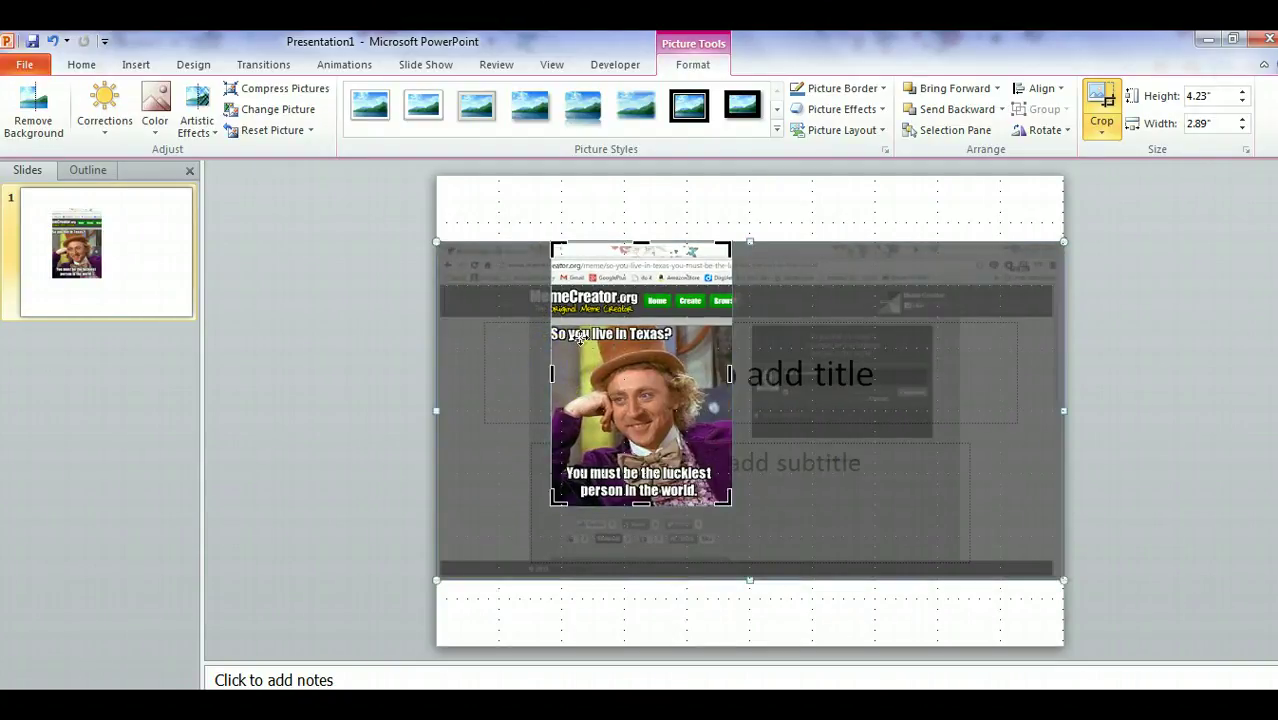
drag(640, 242, 621, 326)
click(670, 231)
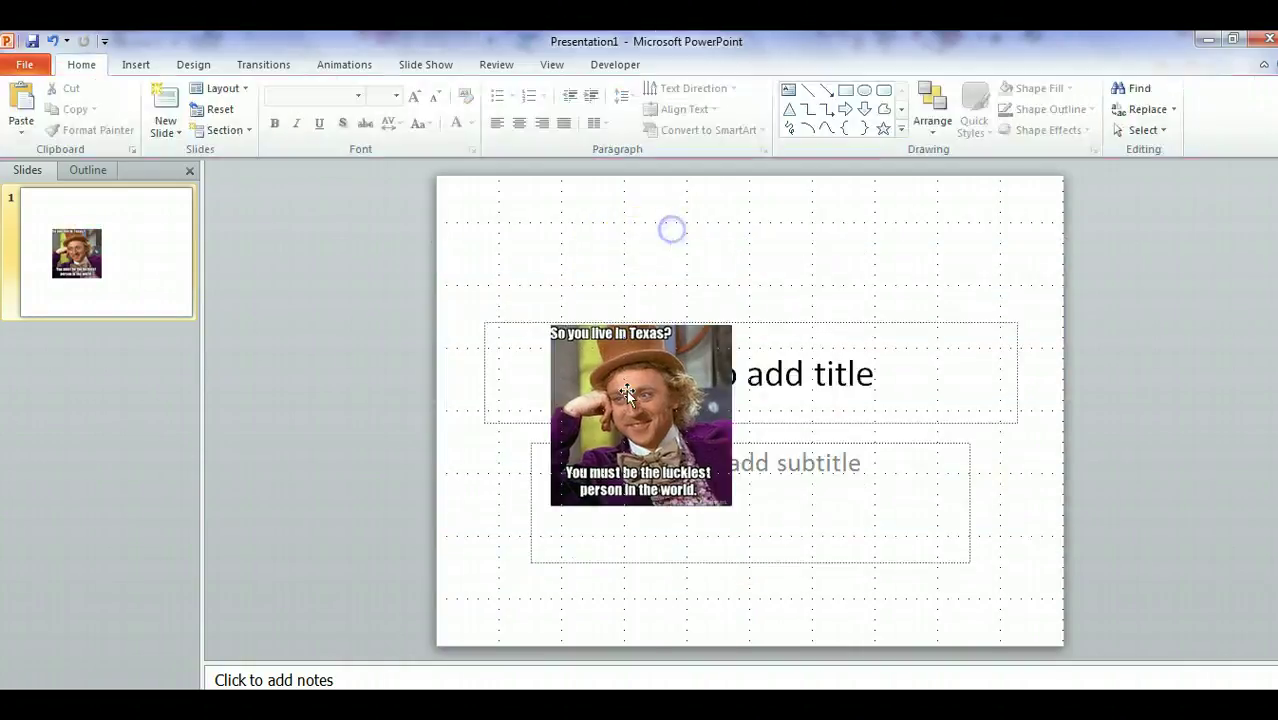
Save the cropped picture as PNG file Picture1 in the Pictures library
right_click(622, 396)
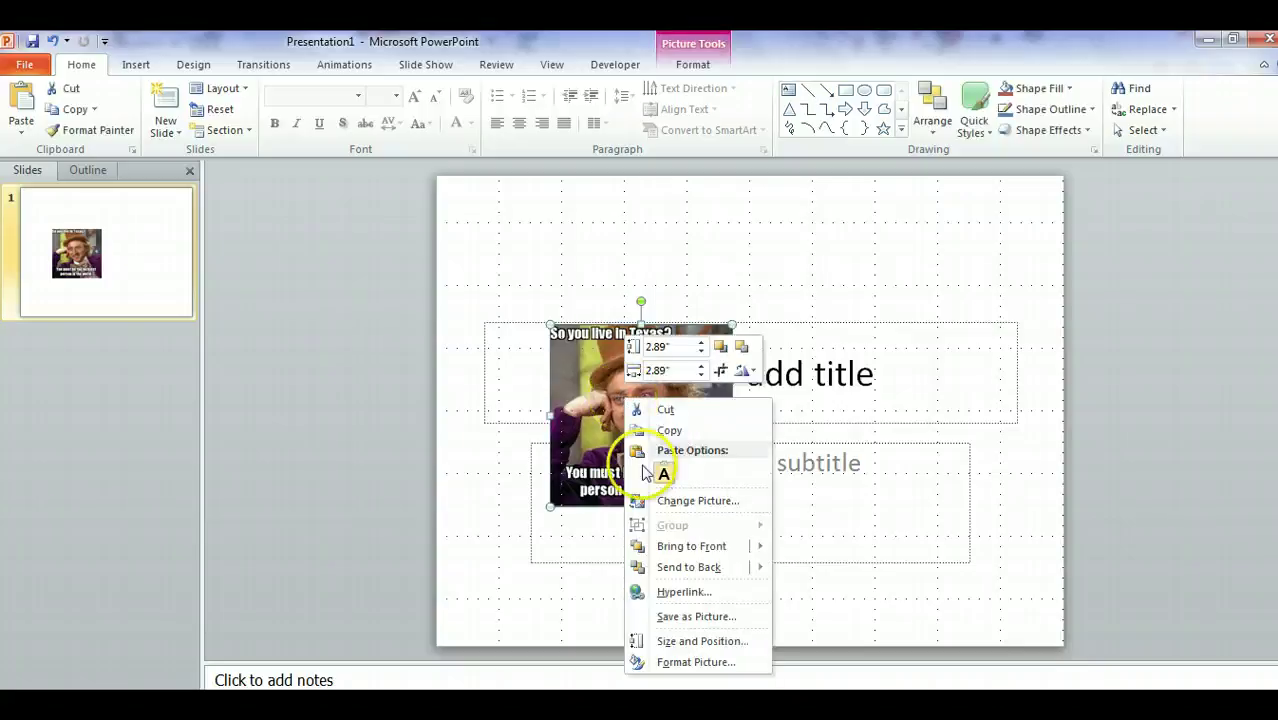
click(665, 615)
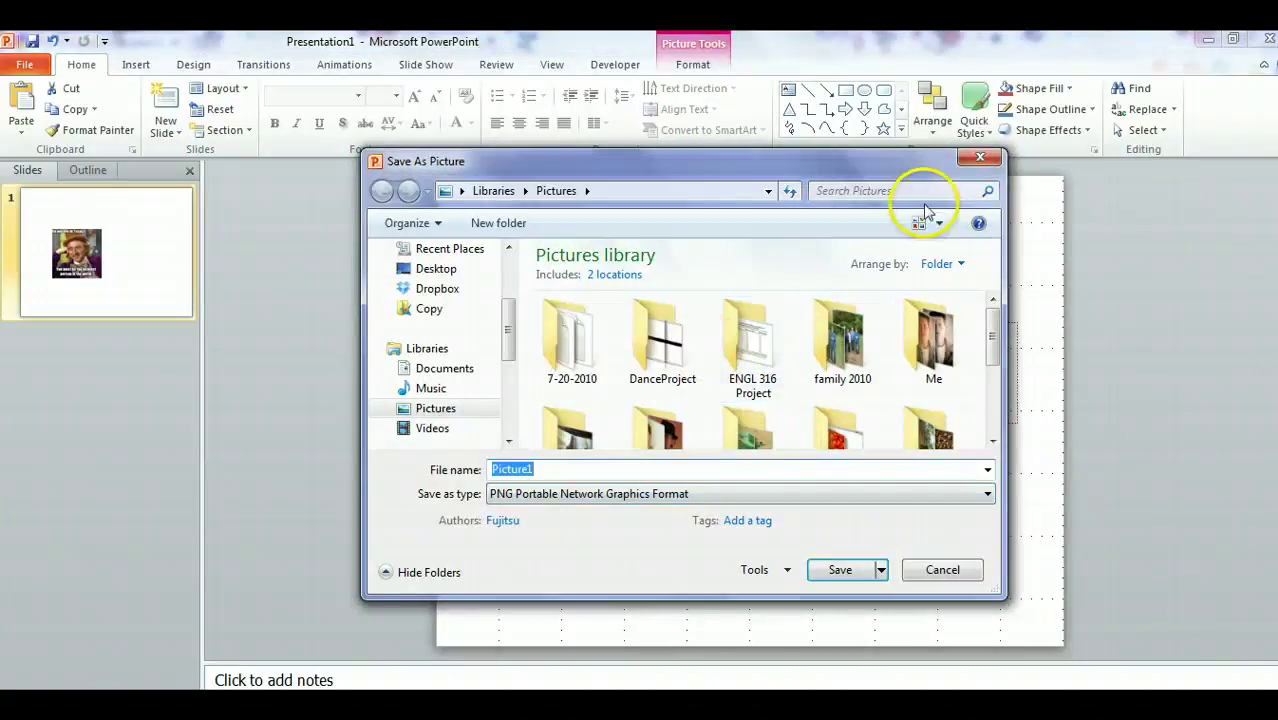
click(979, 159)
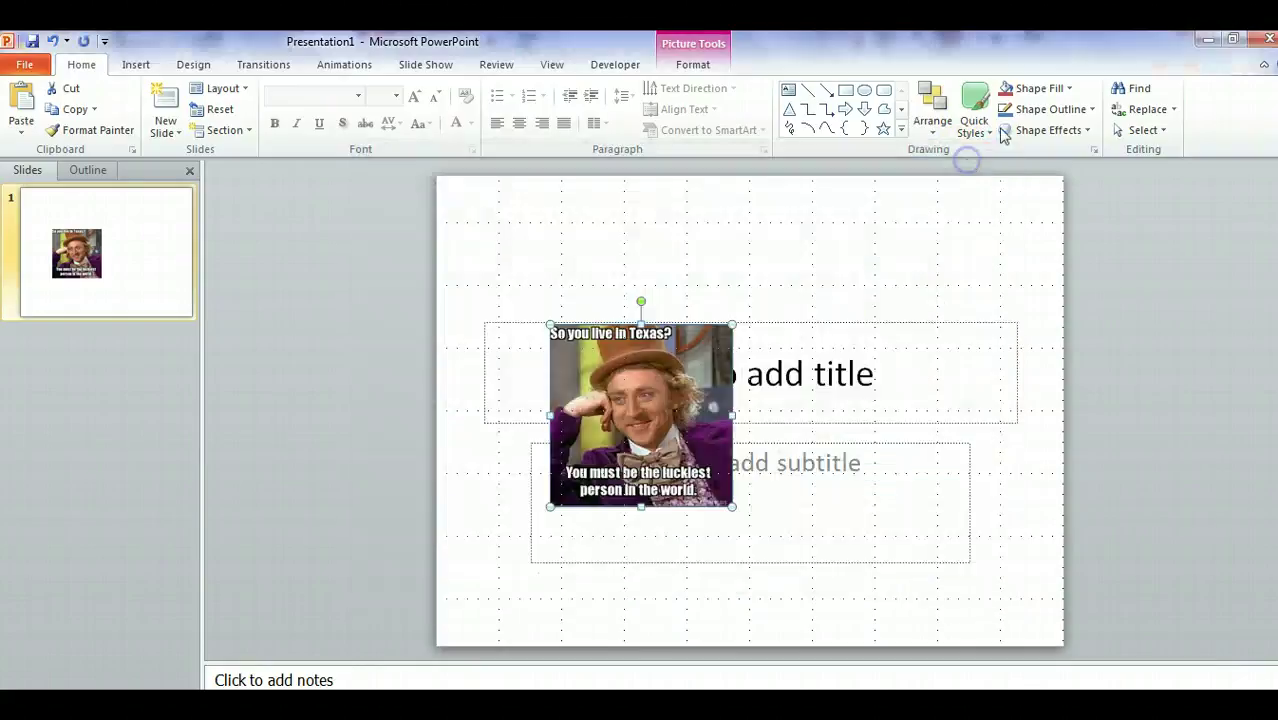
Minimize PowerPoint to show the MemeCreator.org meme page in Chrome again
click(1208, 42)
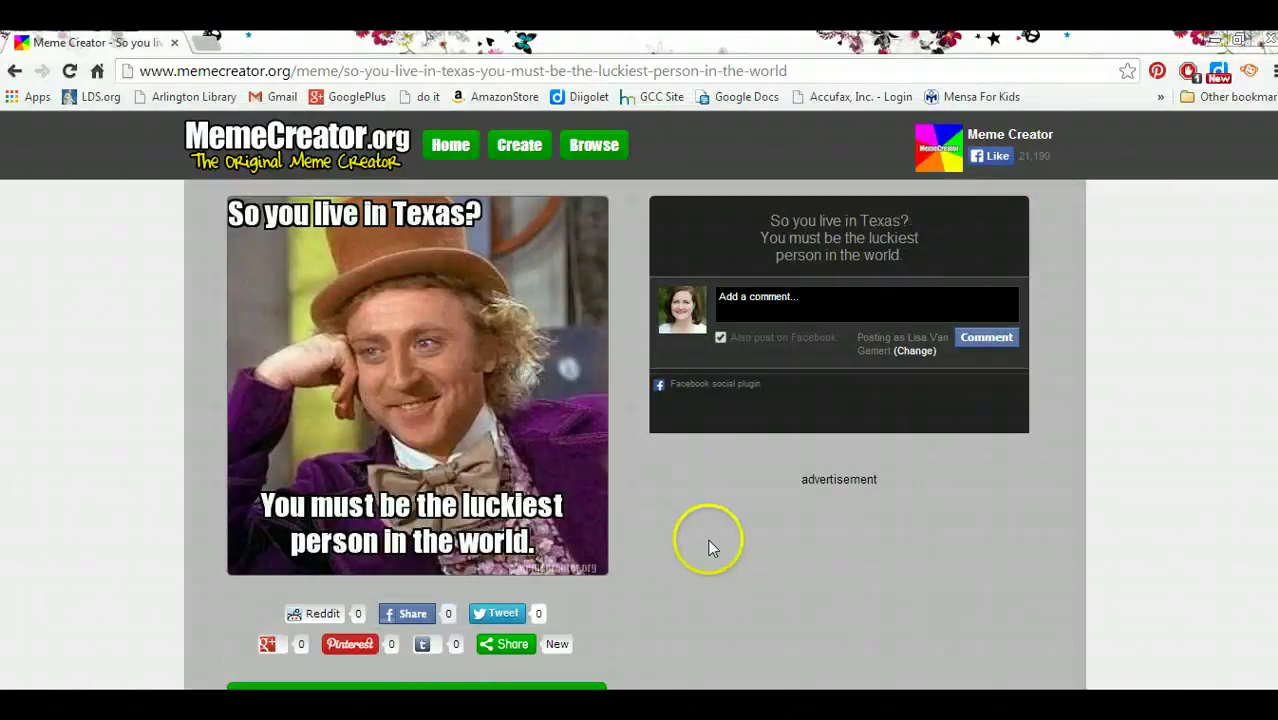